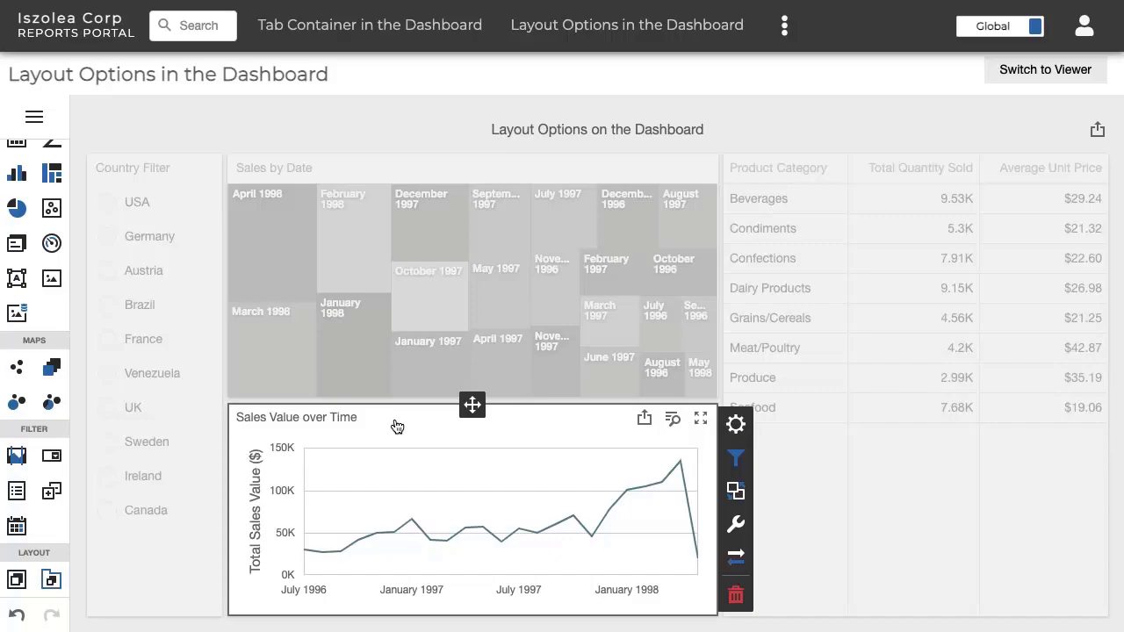
Sort the product category grid by total quantity sold, and re-sort it by average unit price in ascending order
click(392, 169)
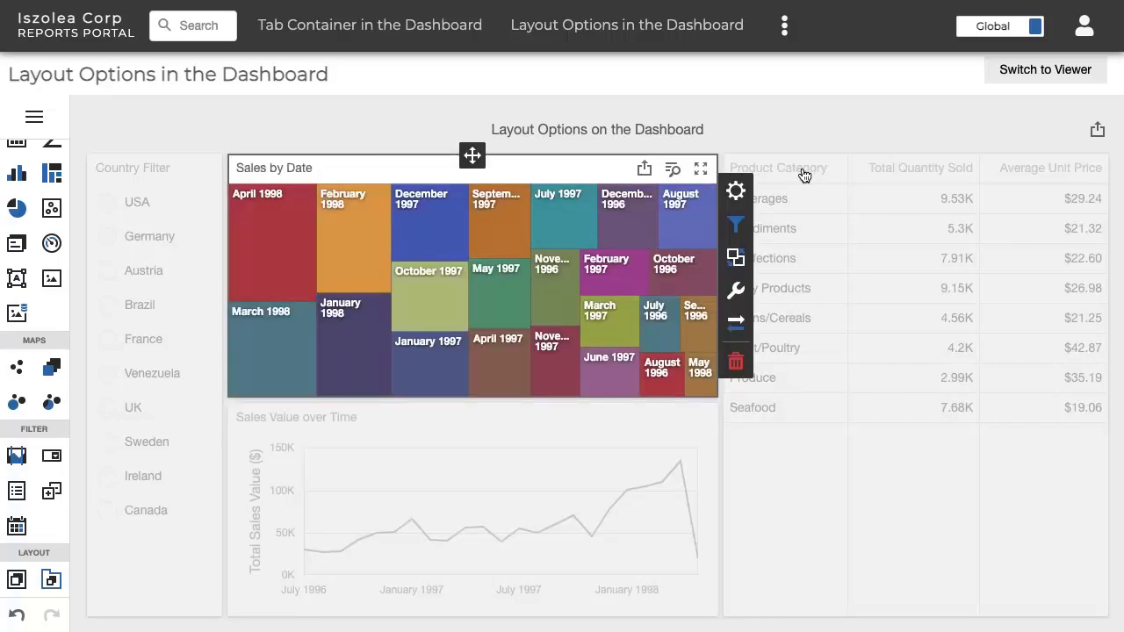
click(843, 176)
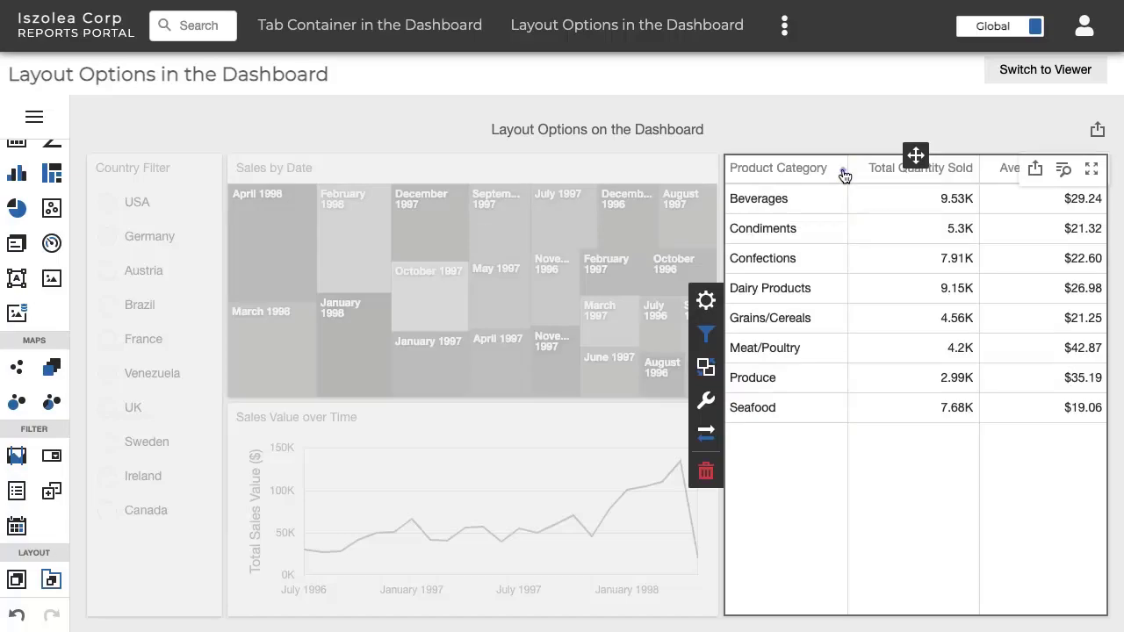
click(898, 179)
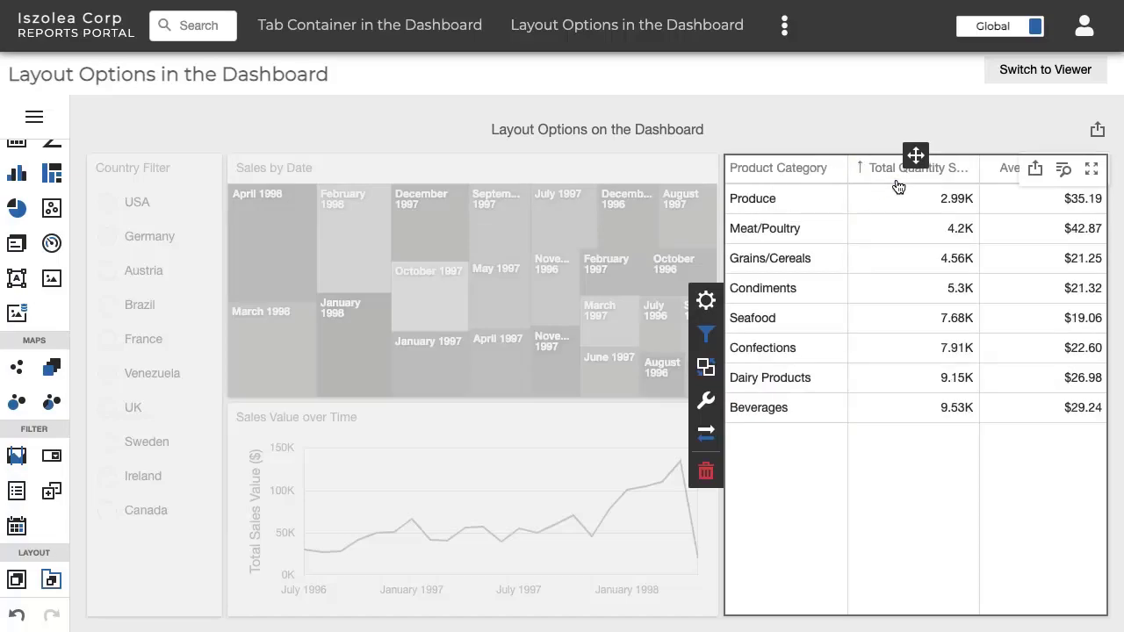
click(1001, 172)
click(994, 143)
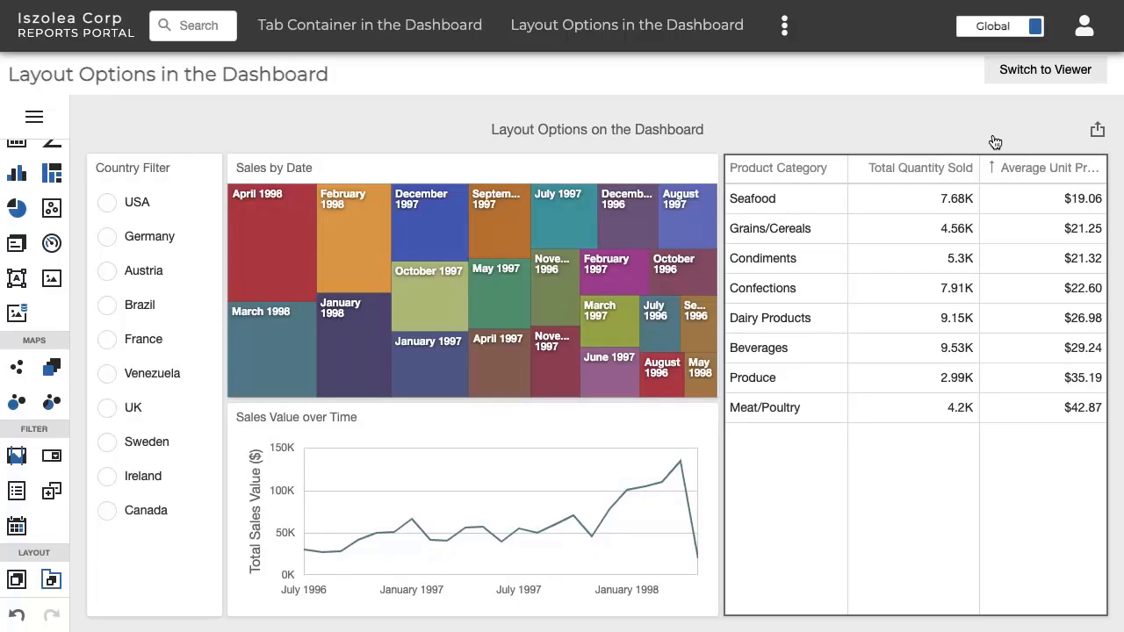
Set the master filter mode of the product category grid to Multiple
click(876, 405)
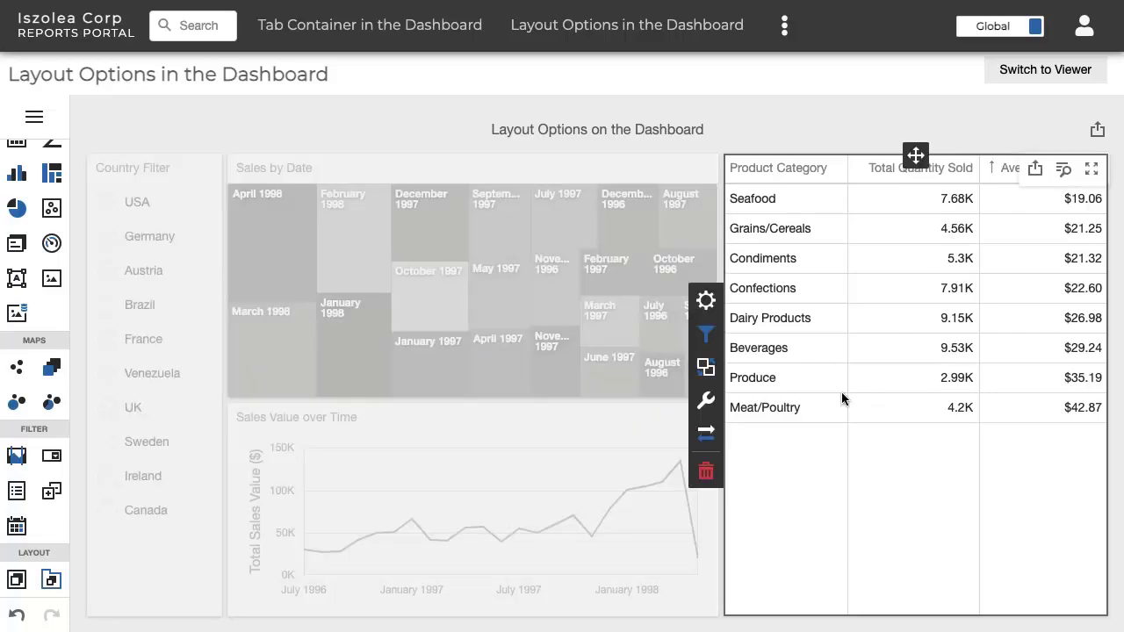
click(709, 373)
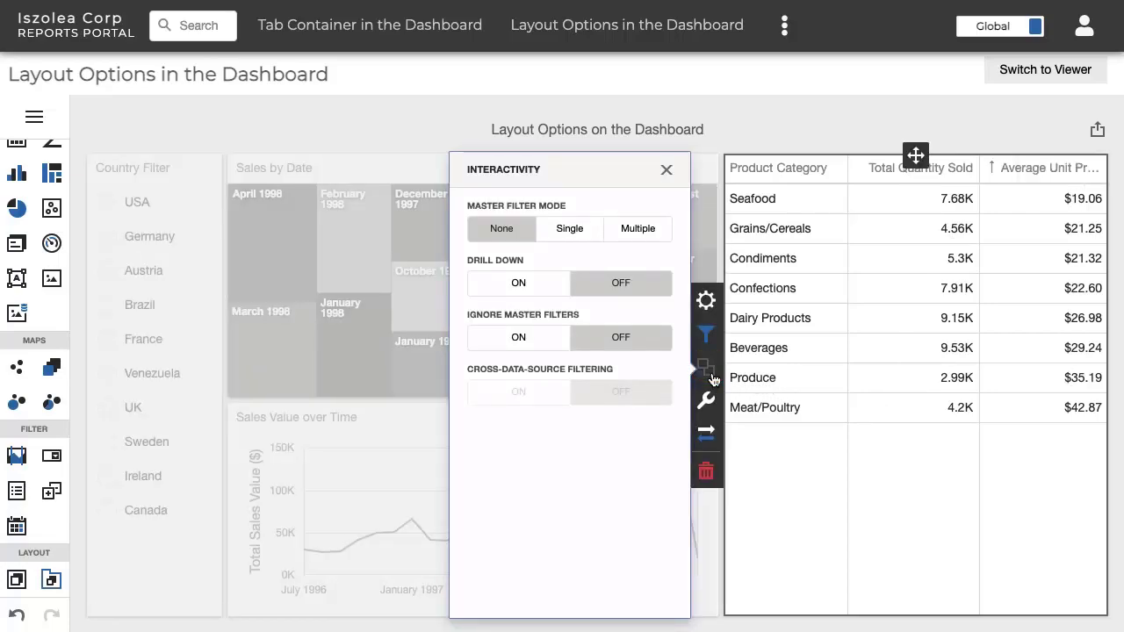
click(662, 227)
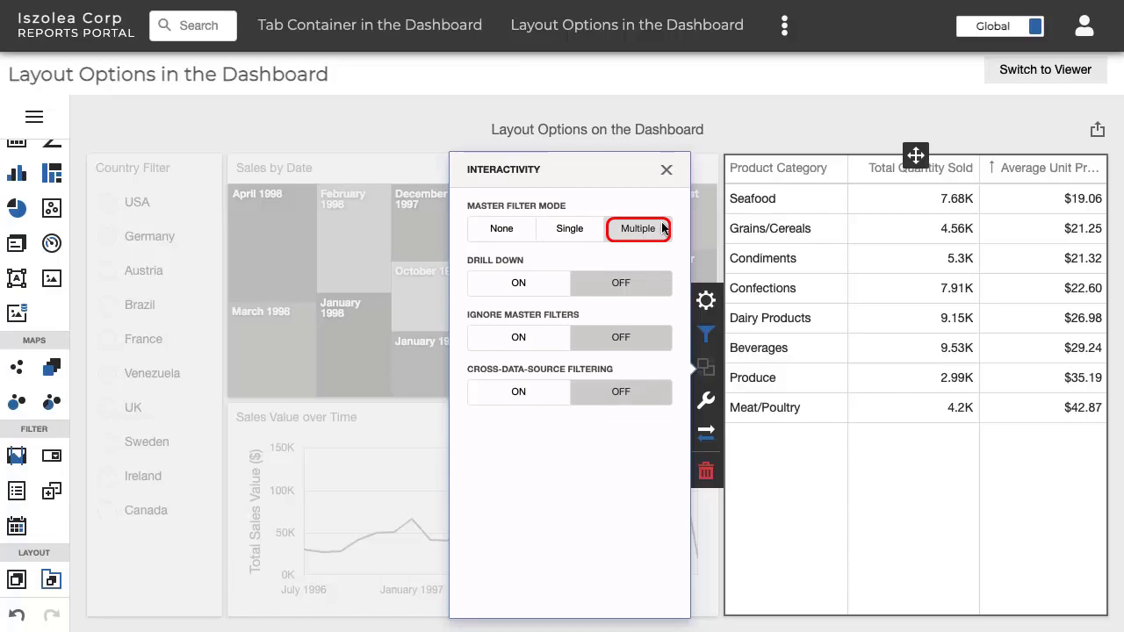
click(666, 169)
Review the interactivity settings of the Sales Value over Time chart and the Sales by Date treemap
click(646, 467)
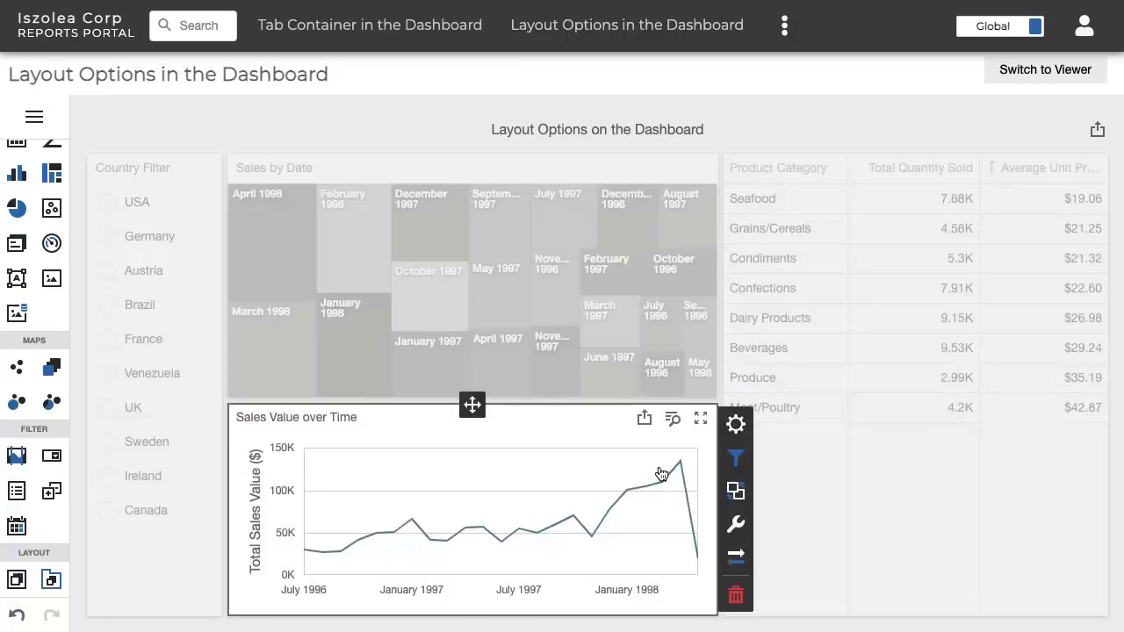
click(742, 493)
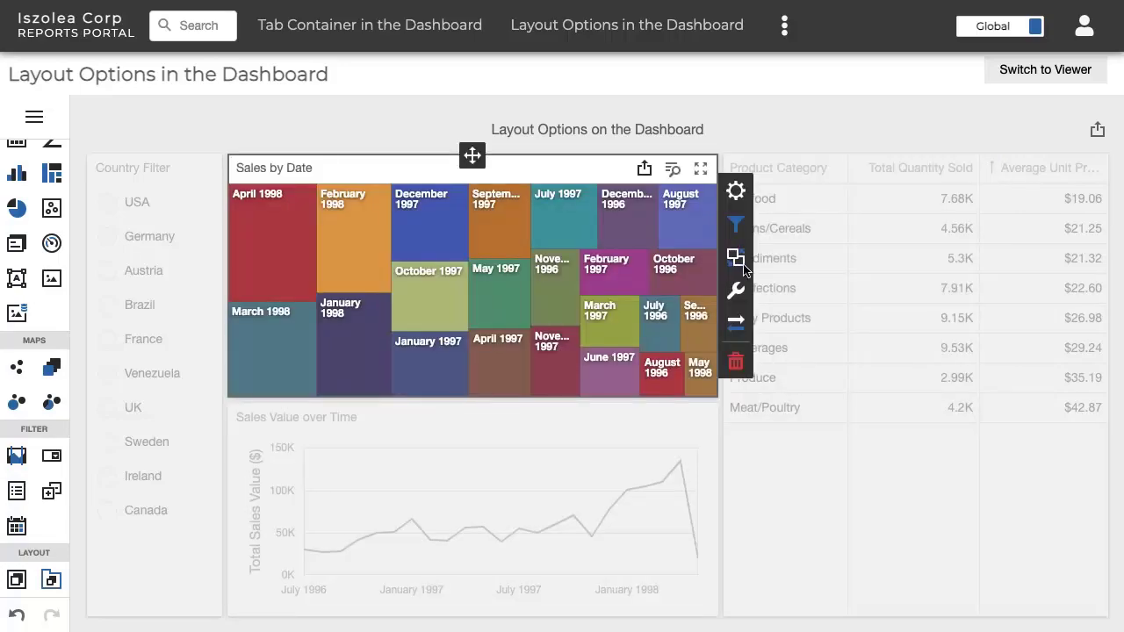
click(741, 261)
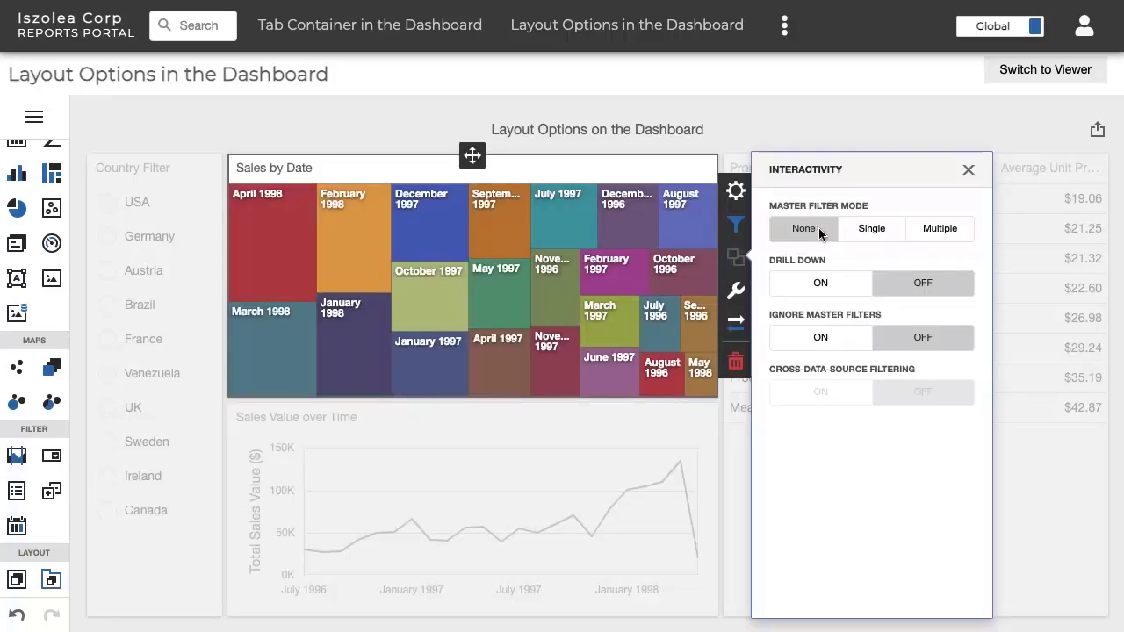
click(968, 172)
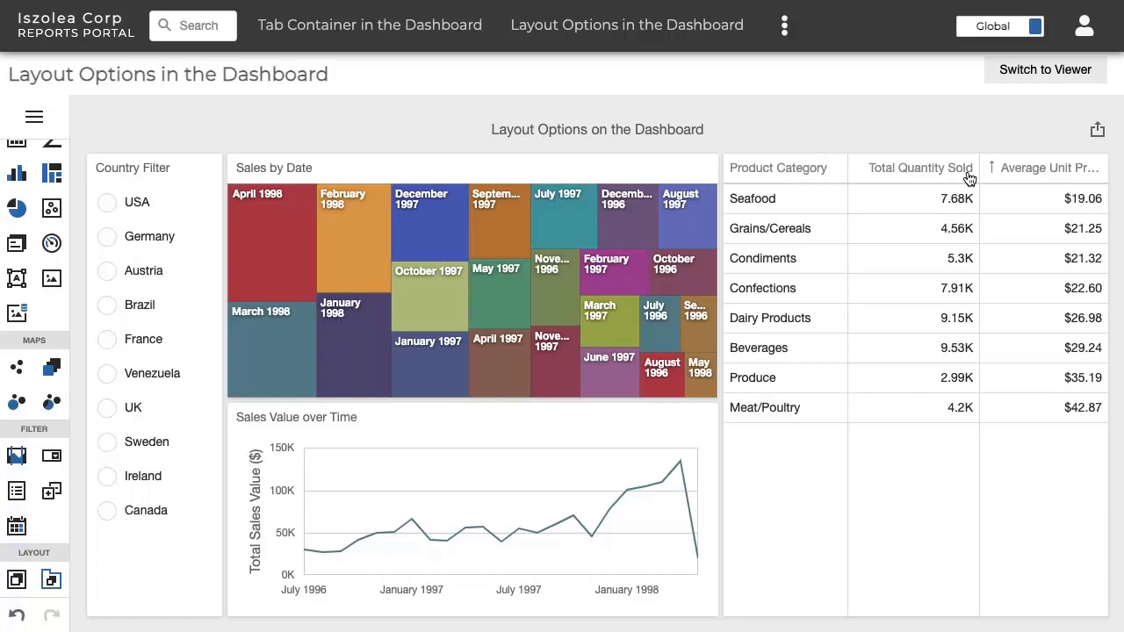
Switch the dashboard from design to viewer mode and save the changes
click(184, 172)
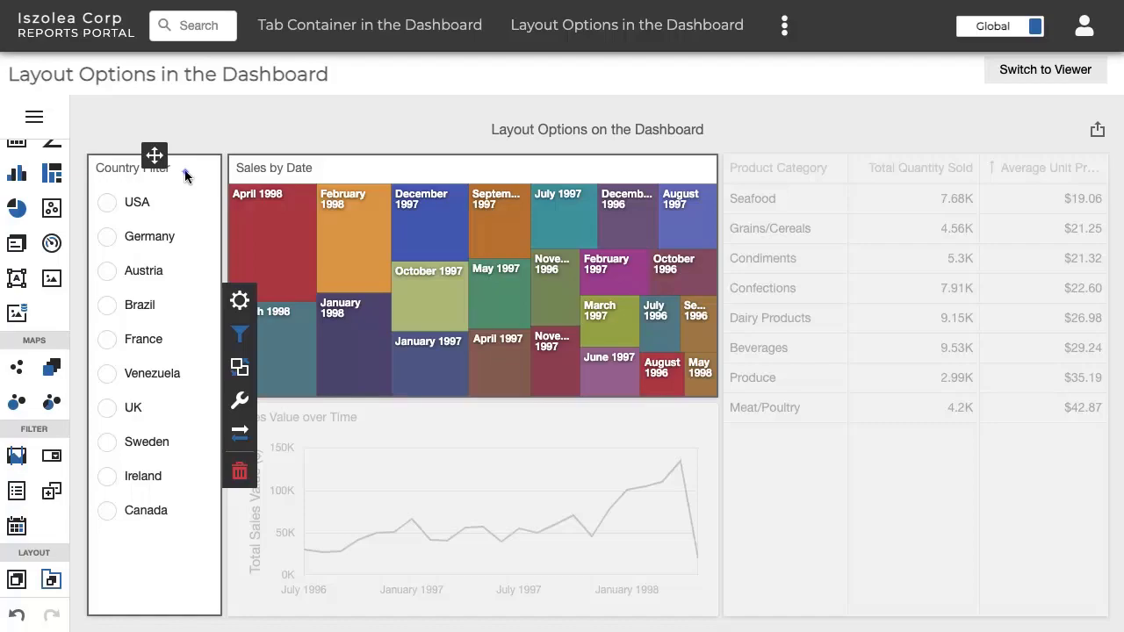
click(463, 143)
click(1093, 74)
click(666, 454)
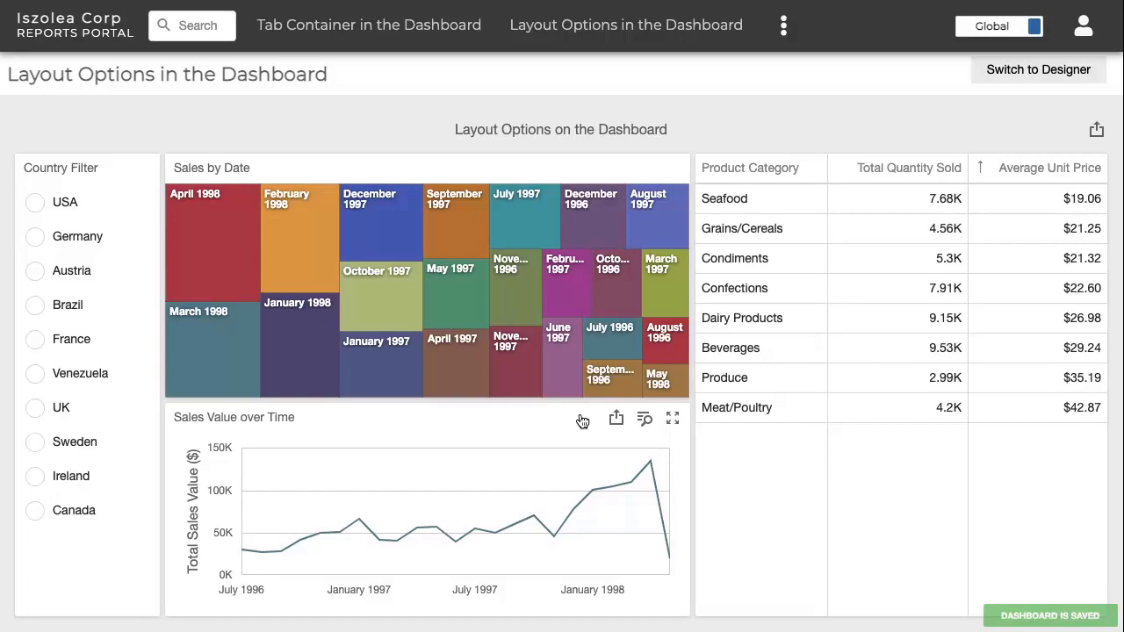
Try the country filter with USA and Germany, and leave the dashboard filtered by Austria
click(34, 202)
click(35, 237)
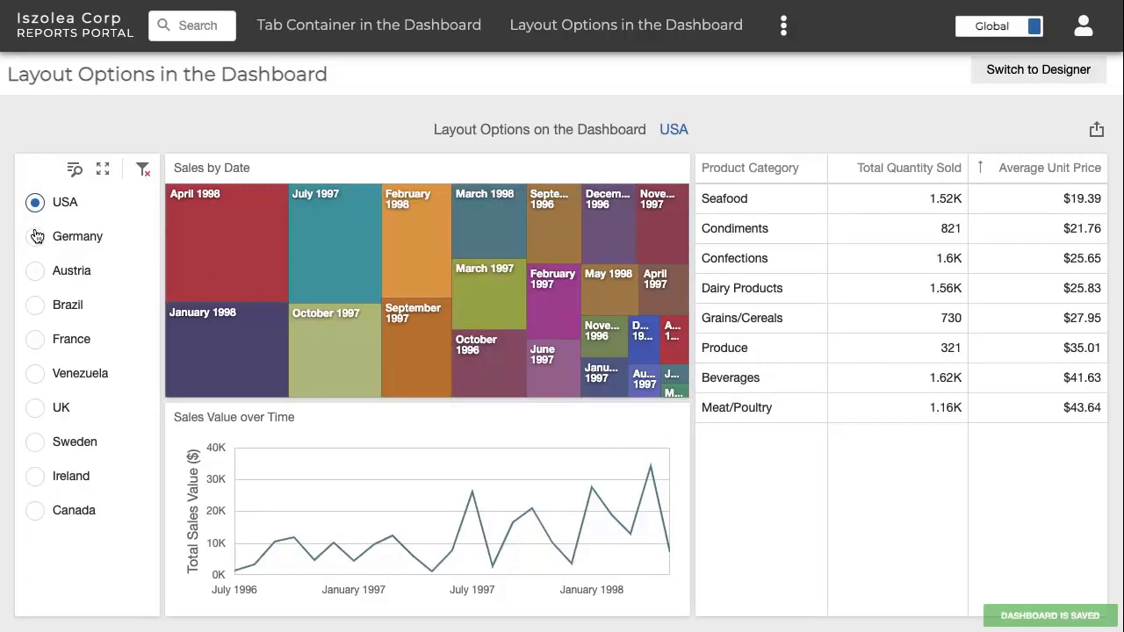
click(35, 271)
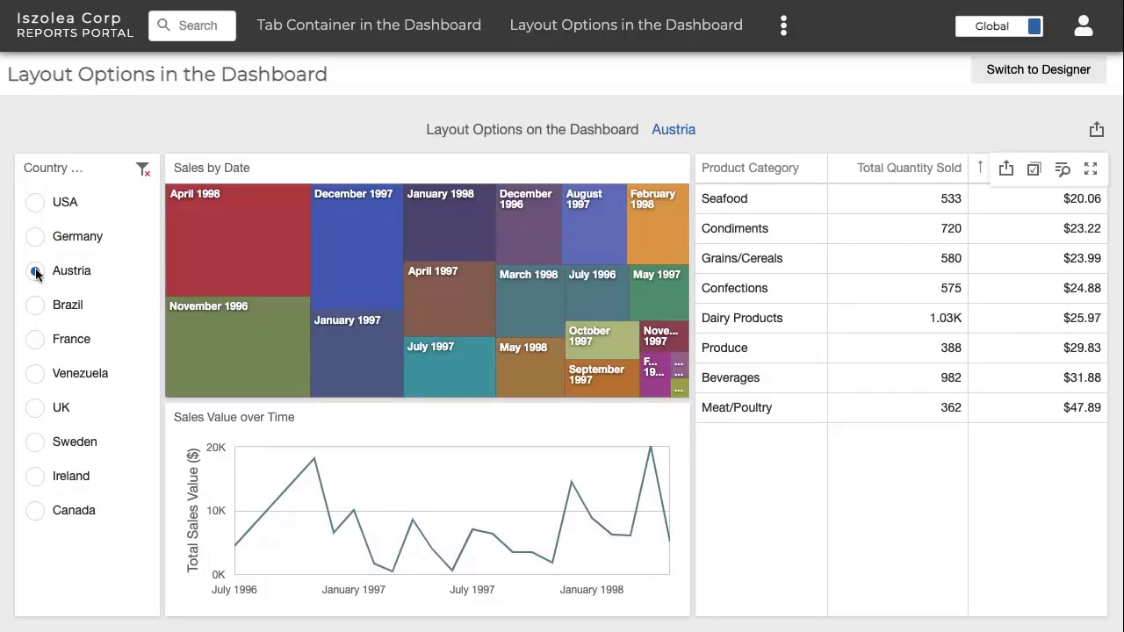
Filter the dashboard by Grains/Cereals and by Dairy Products in the grid, and view the summary of applied filters
click(809, 258)
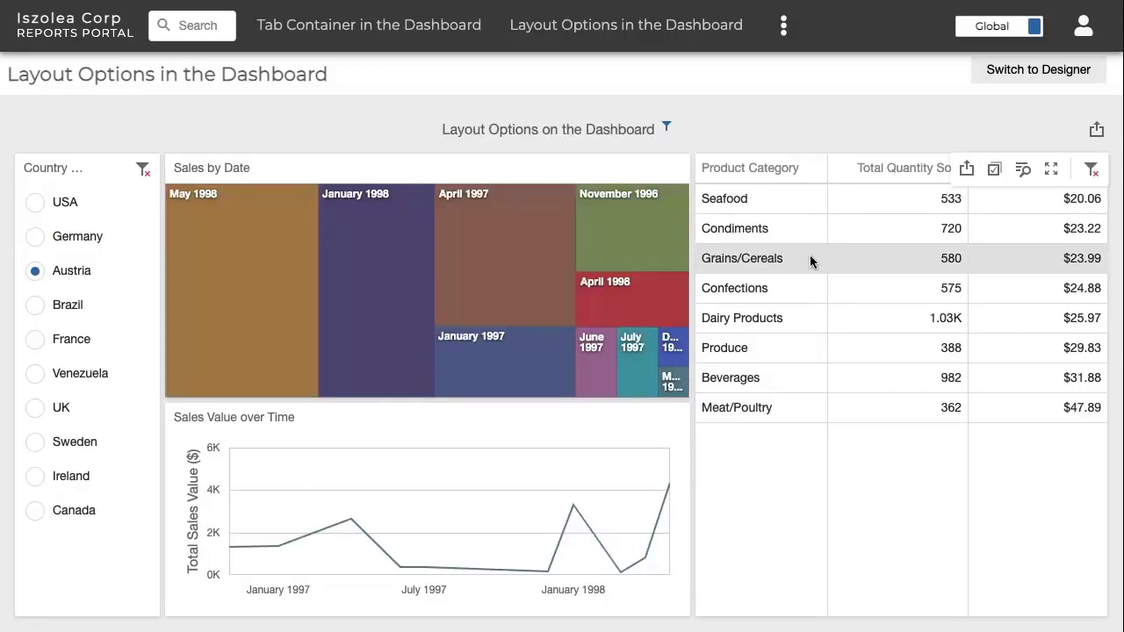
click(809, 317)
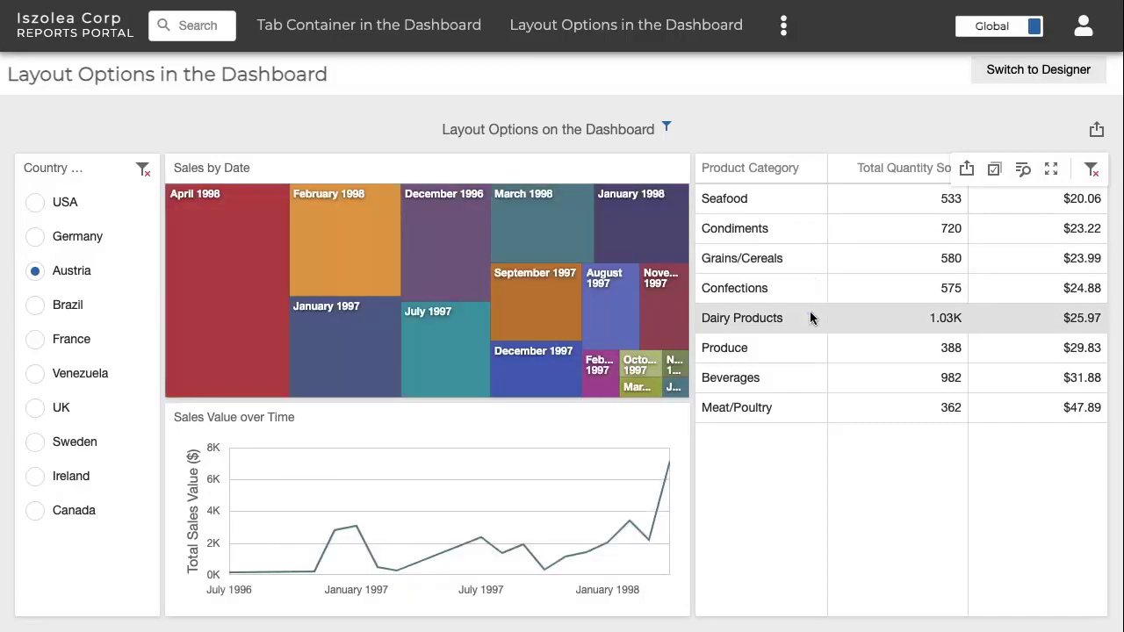
mouse_move(668, 133)
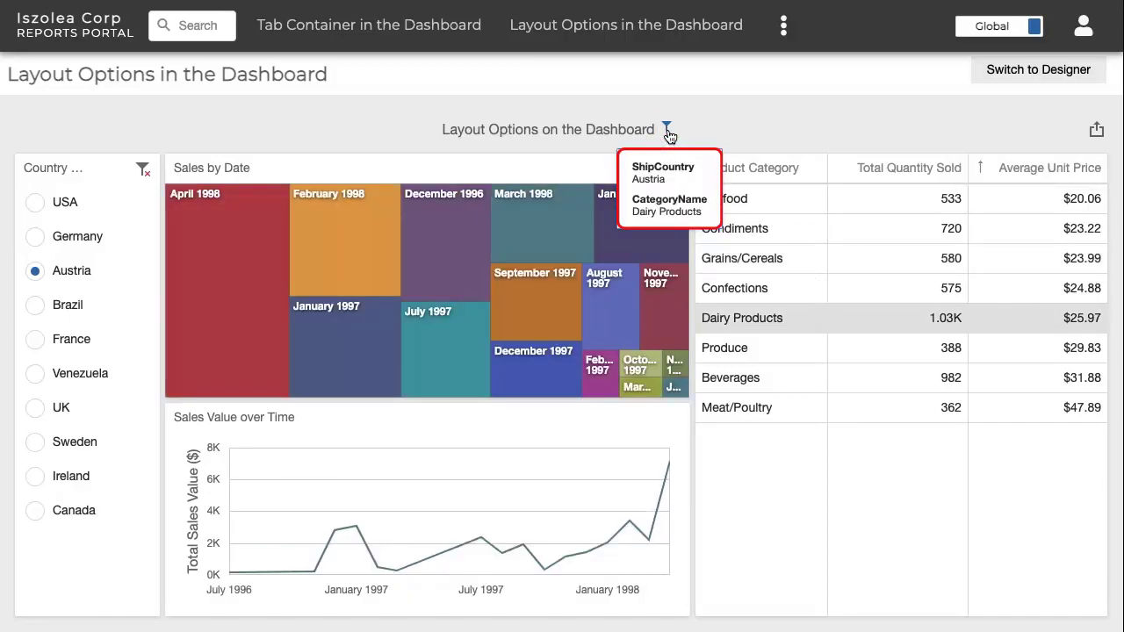
Return to design mode and turn on Ignore Master Filters for the Sales by Date treemap
click(1097, 76)
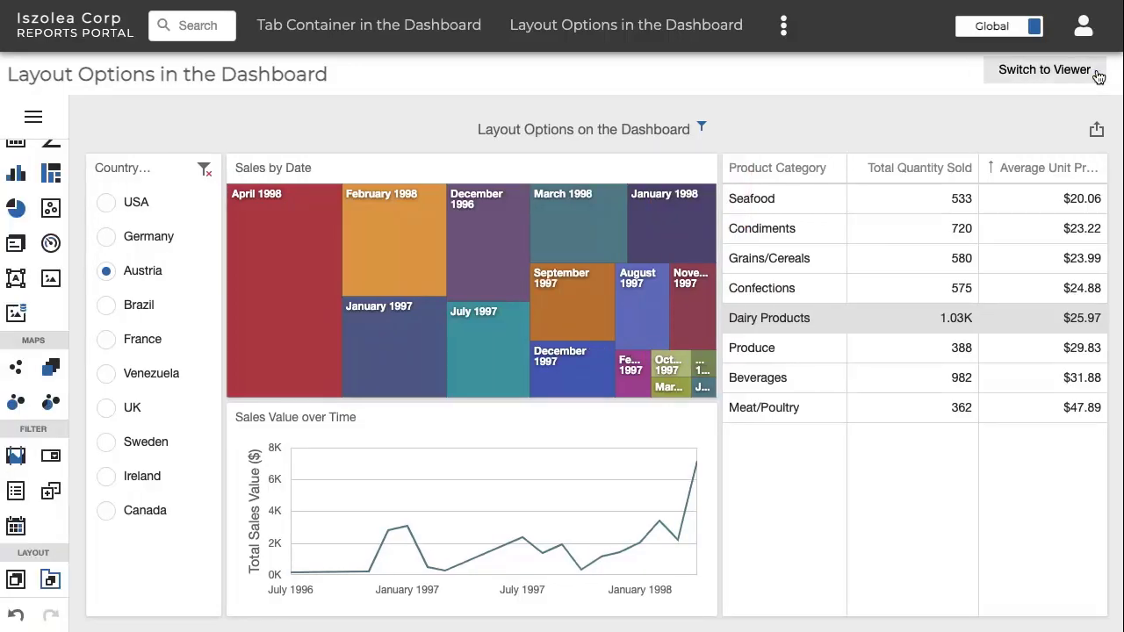
click(654, 180)
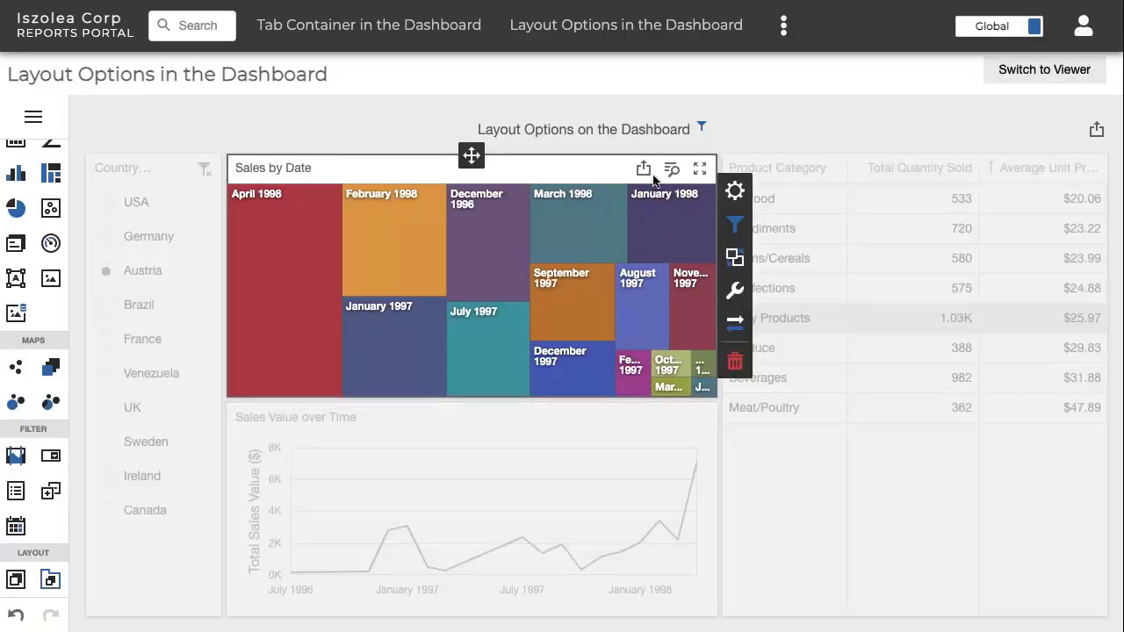
click(740, 261)
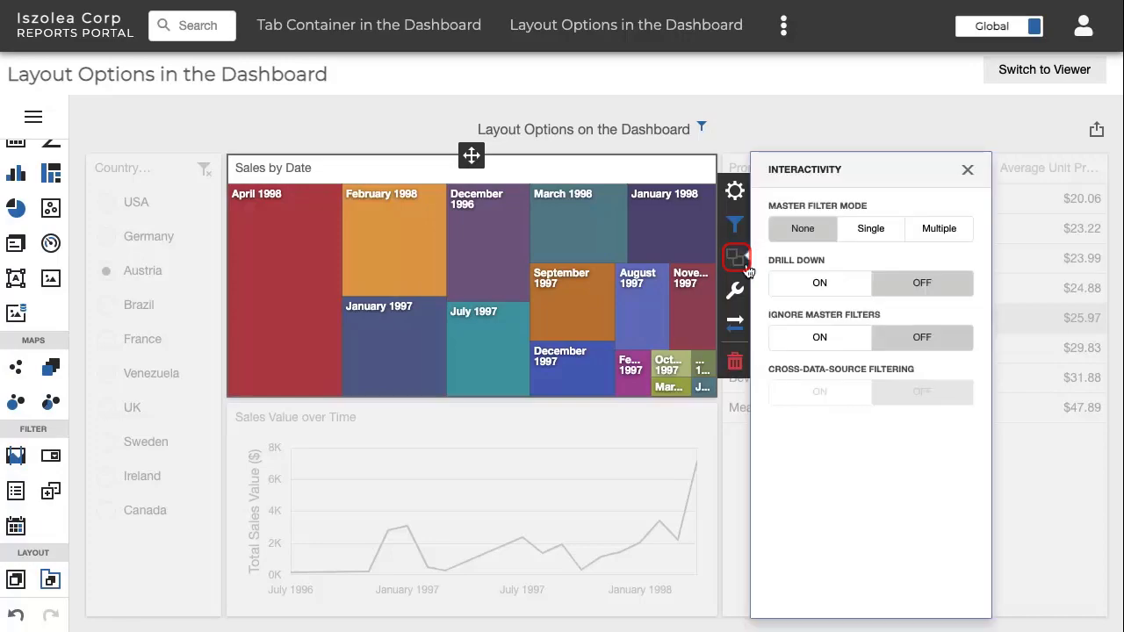
click(845, 338)
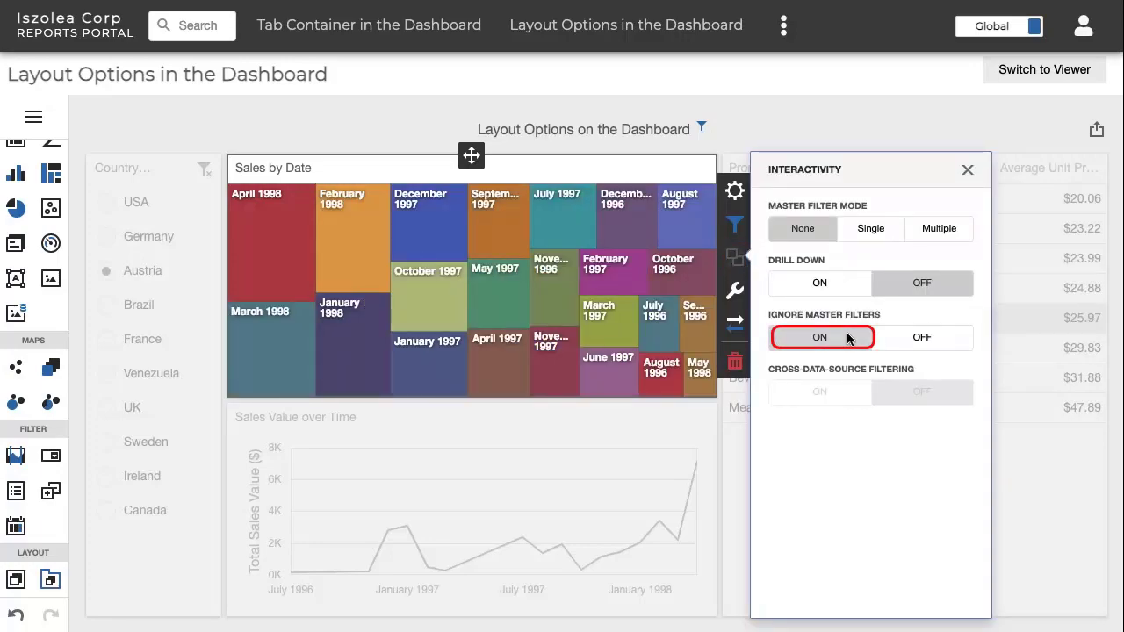
click(967, 169)
Save the dashboard into viewer mode and test the country filter with Brazil and France
click(1043, 69)
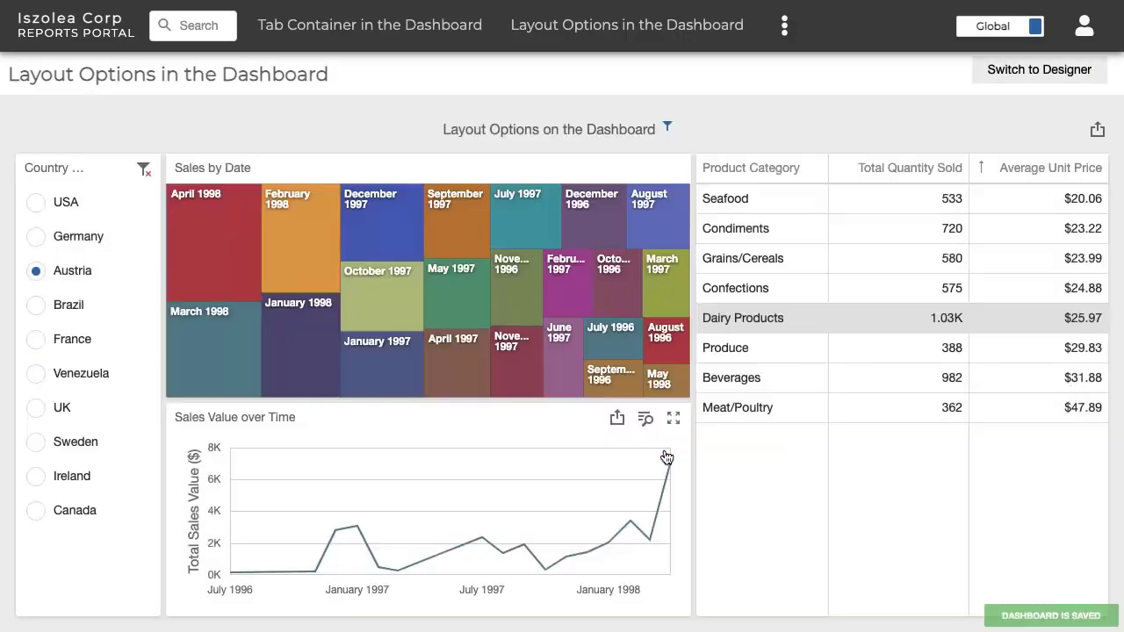
click(36, 306)
click(36, 339)
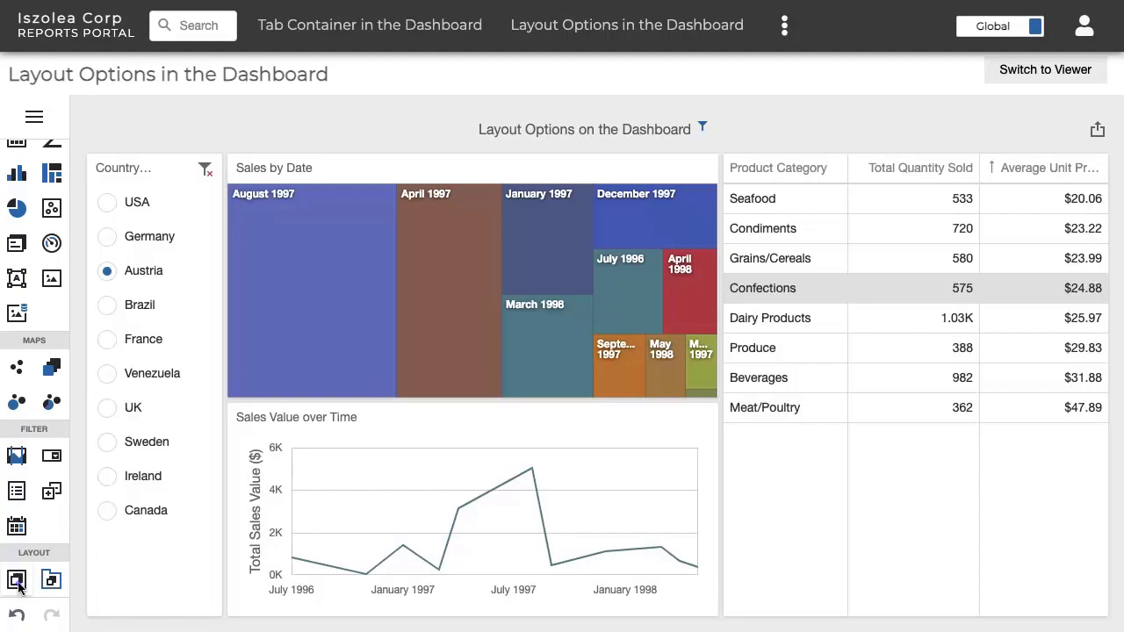
Add a group at the dashboard's left edge and move the Sales by Date treemap and the product category grid into it
drag(19, 587, 91, 450)
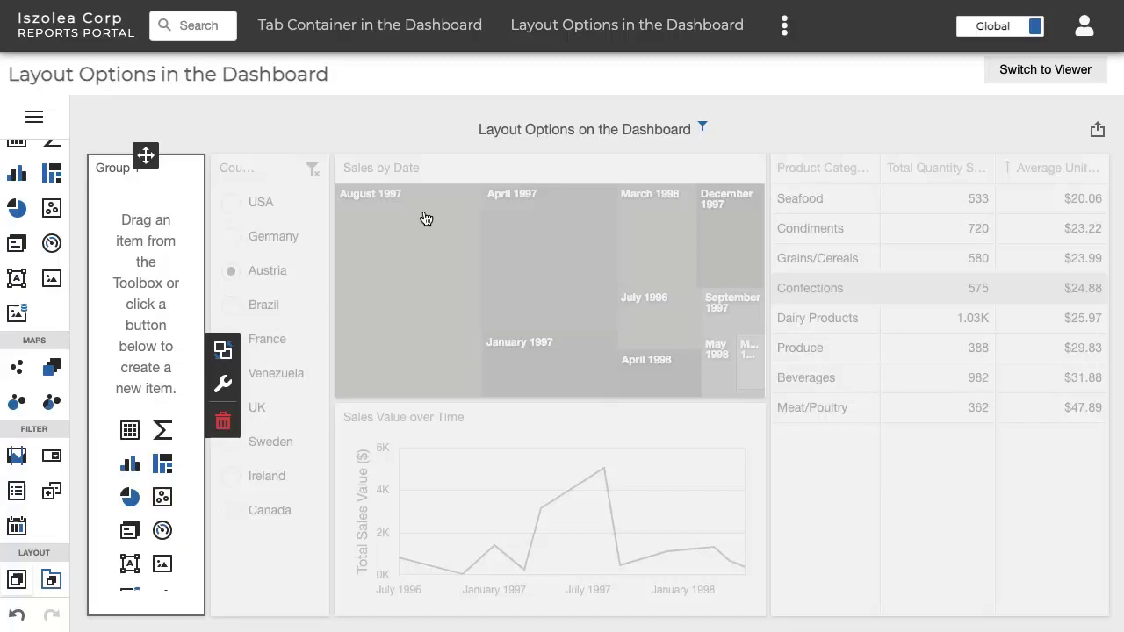
click(492, 174)
drag(549, 155, 145, 230)
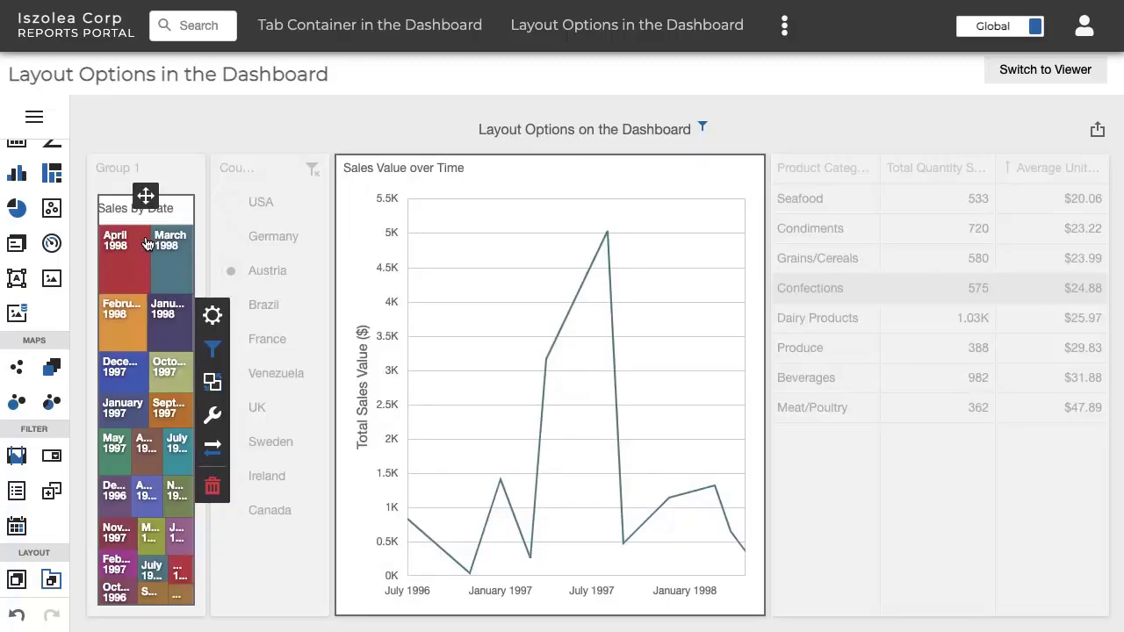
click(892, 182)
drag(936, 155, 189, 201)
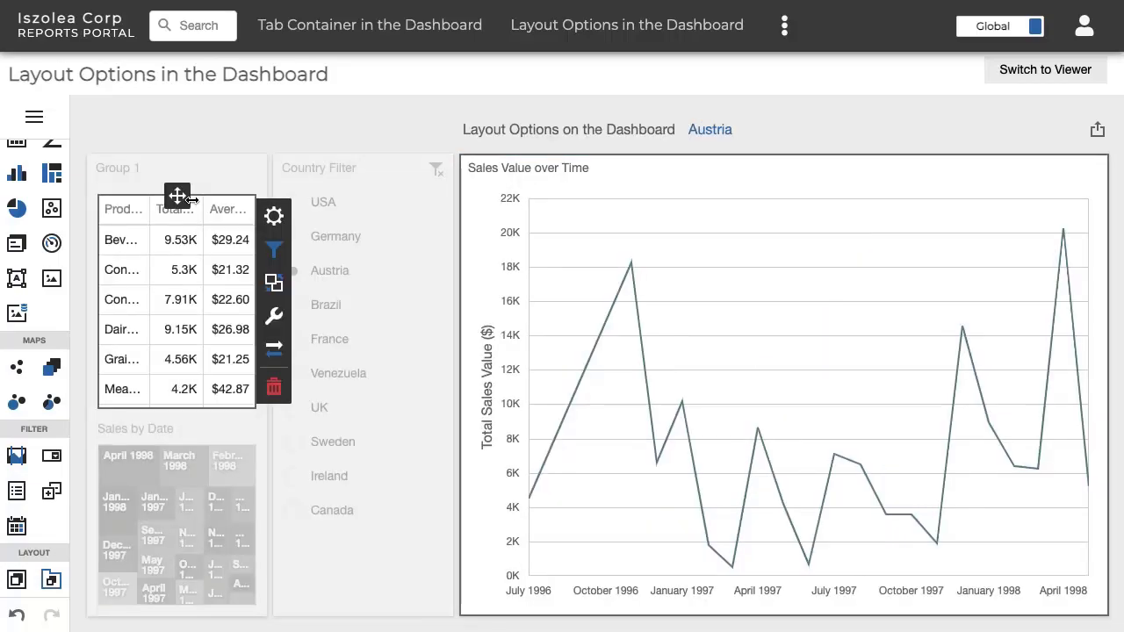
Widen the group and narrow the Sales Value over Time chart, keeping a slim country filter between them
drag(456, 188, 646, 182)
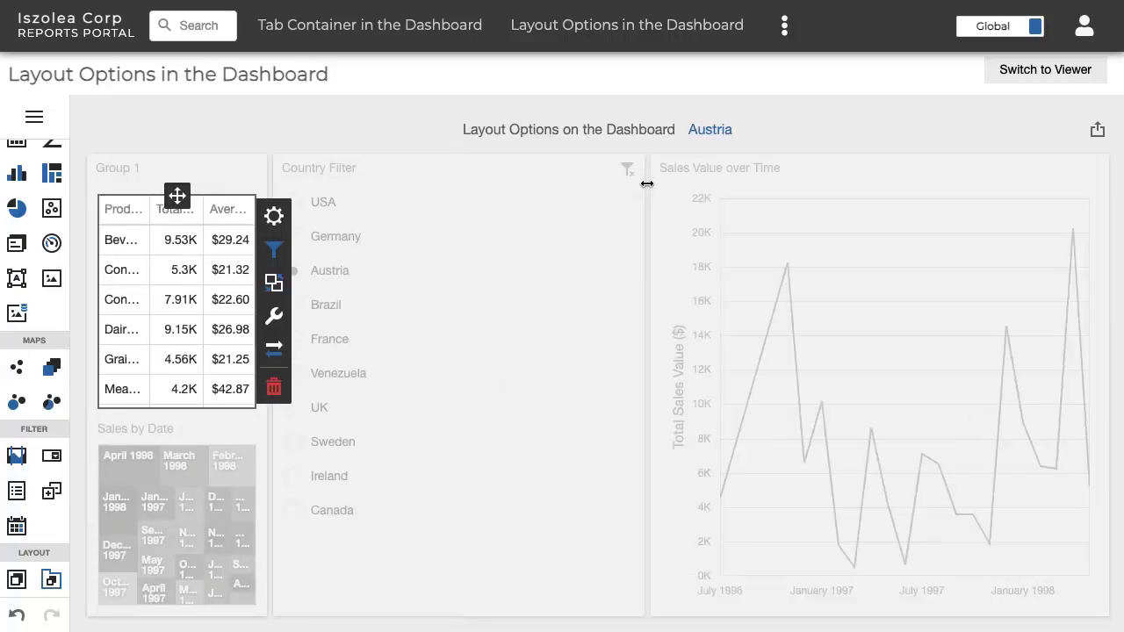
drag(270, 178, 515, 200)
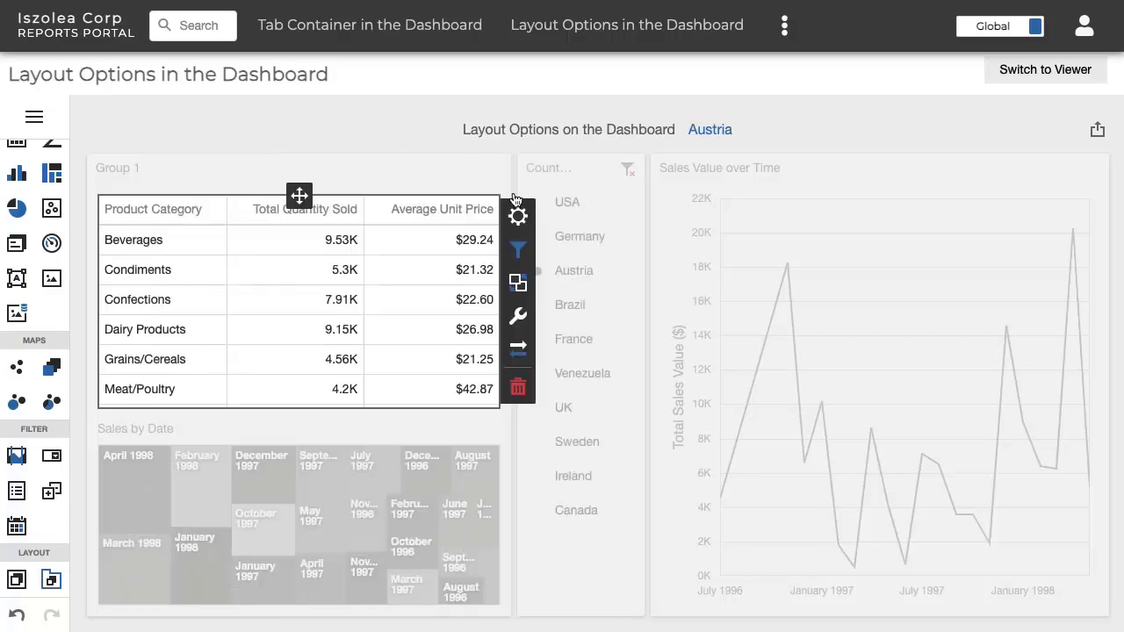
Change the group's caption to "Group Example"
click(406, 165)
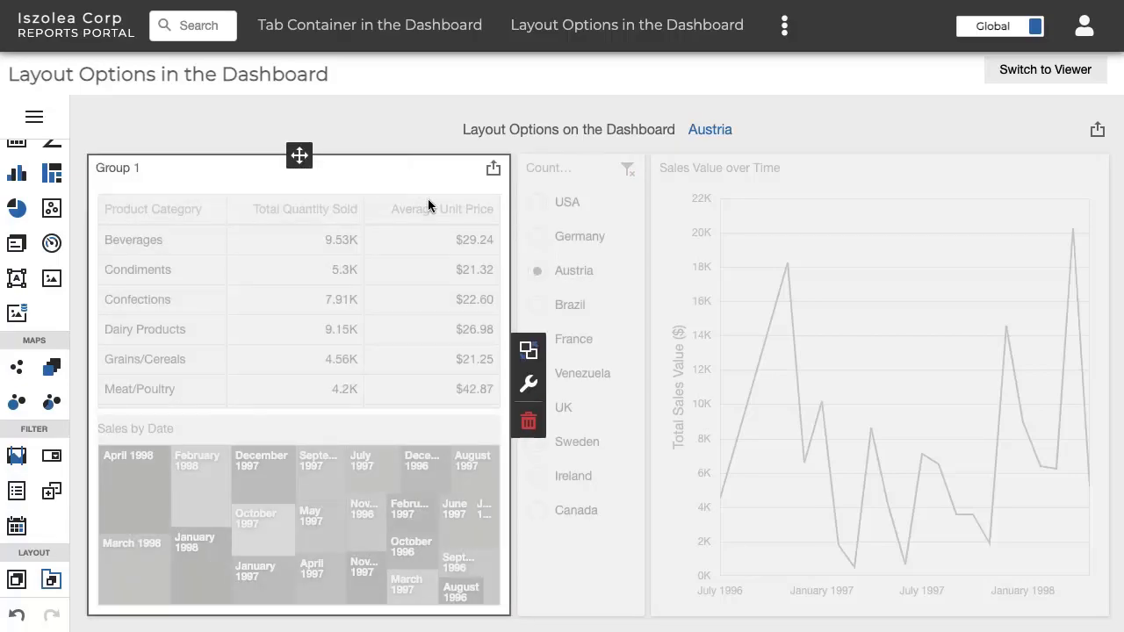
click(529, 386)
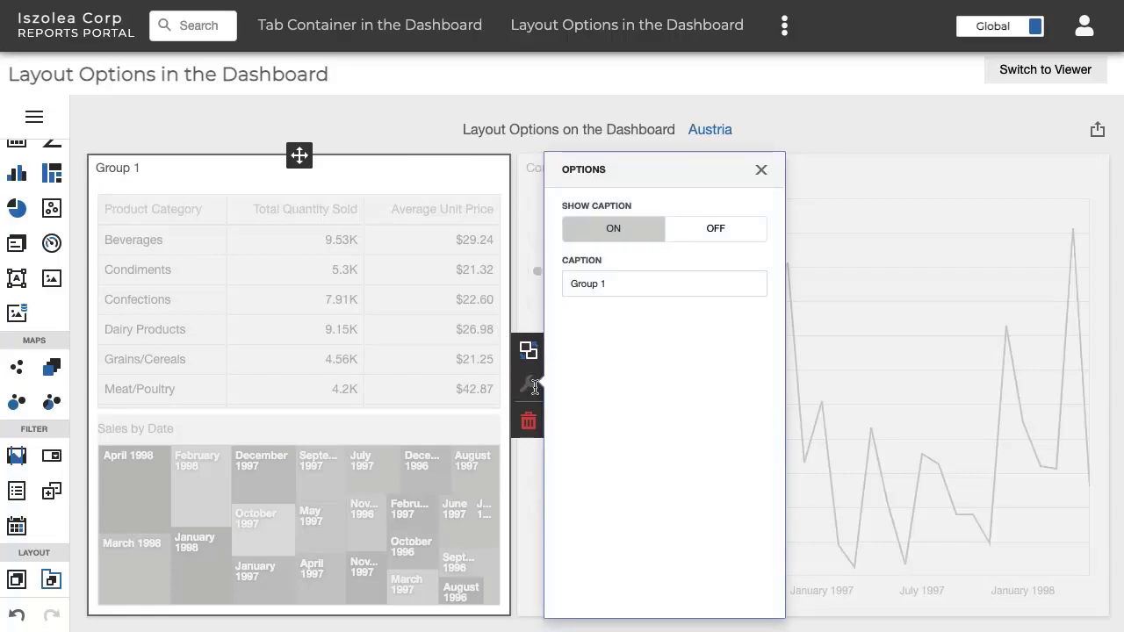
click(622, 283)
key(BackSpace)
text(Example)
click(760, 171)
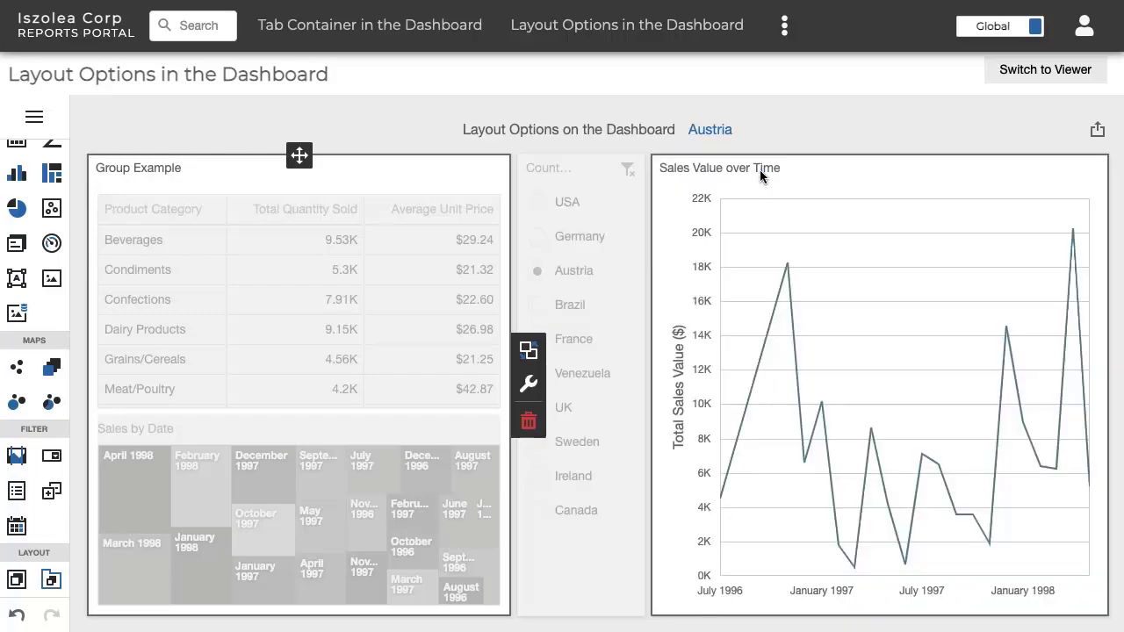
Check the group's master filter settings and switch the dashboard to viewer mode
click(529, 352)
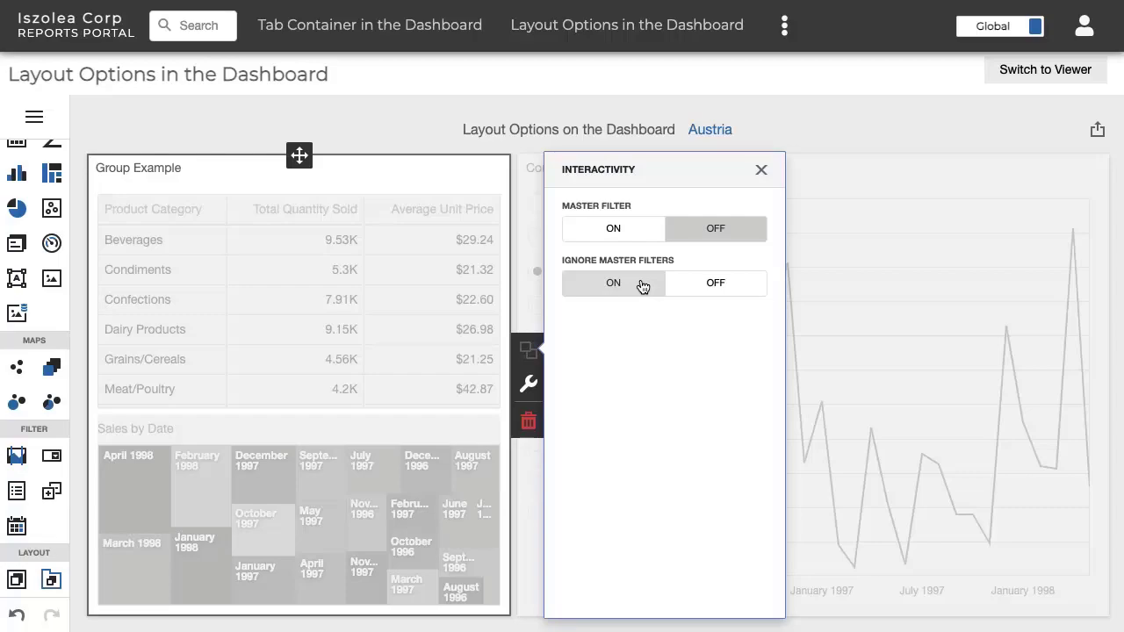
click(1093, 70)
Filter the dashboard by Brazil and by France, and select Dairy Products in the grouped grid
click(497, 307)
click(497, 341)
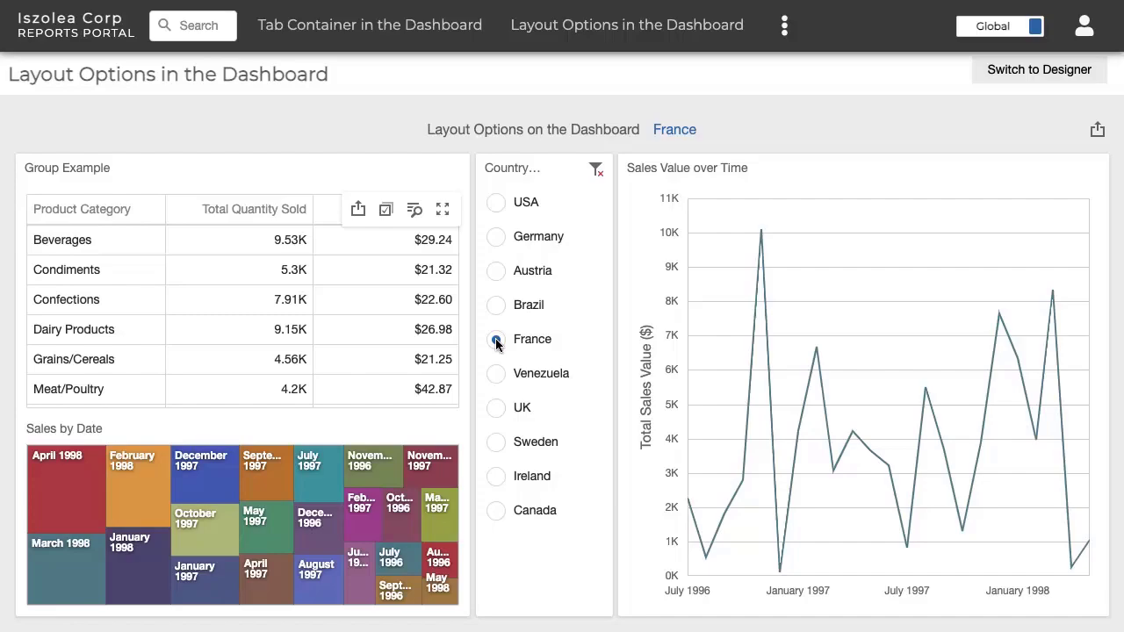
click(132, 328)
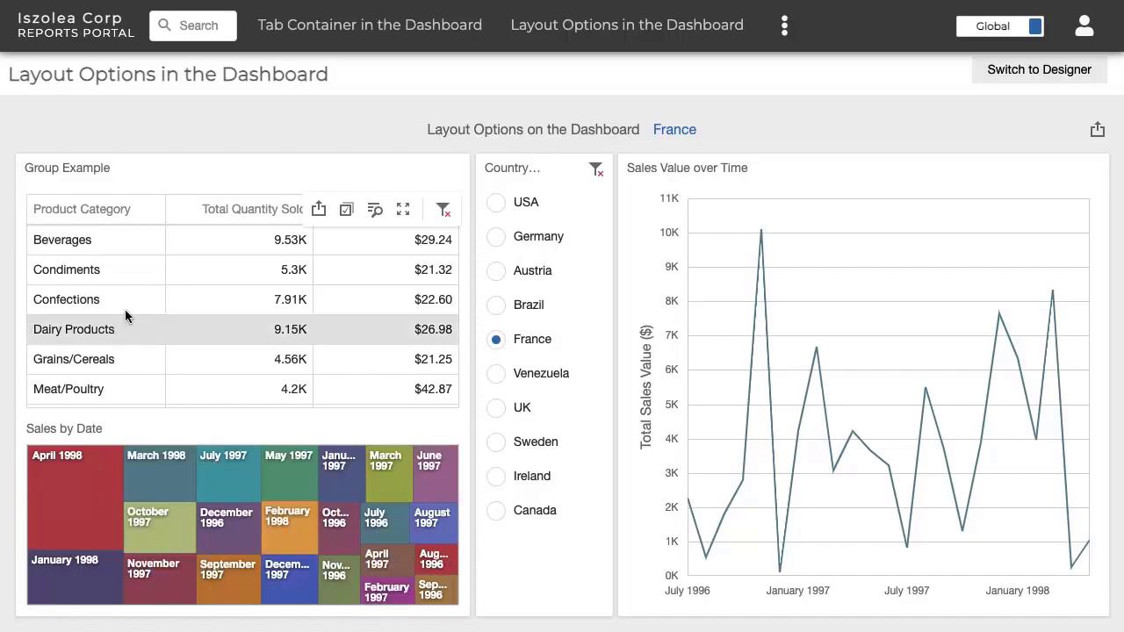
Add a tab container beside the Sales by Date treemap and move the treemap and product category grid into Page 1, with the grid on top
click(125, 276)
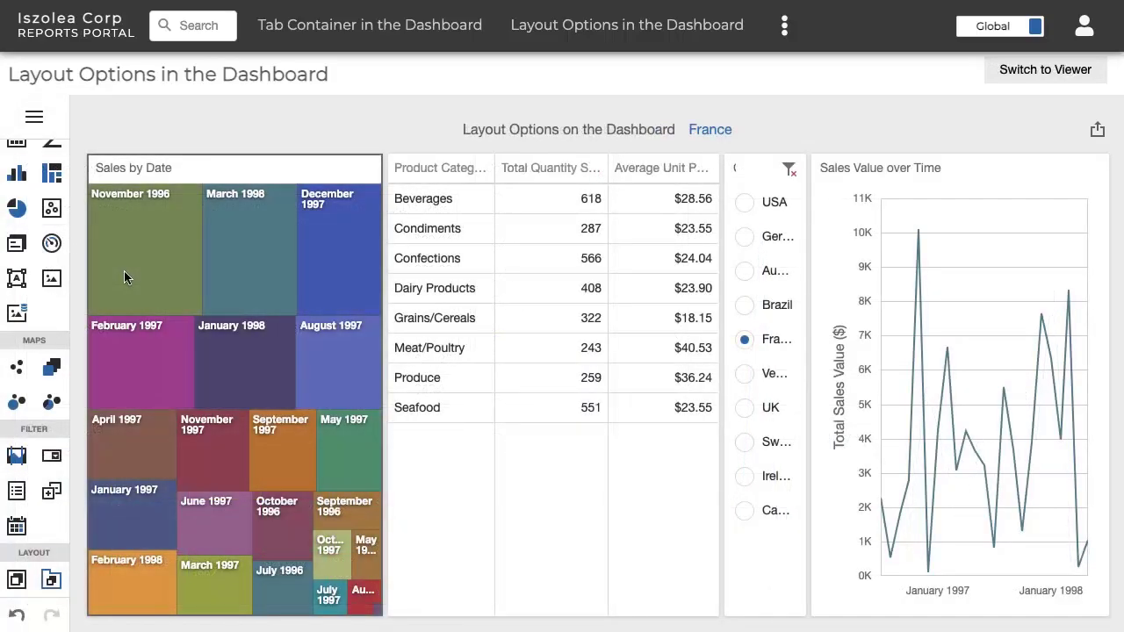
drag(51, 579, 94, 501)
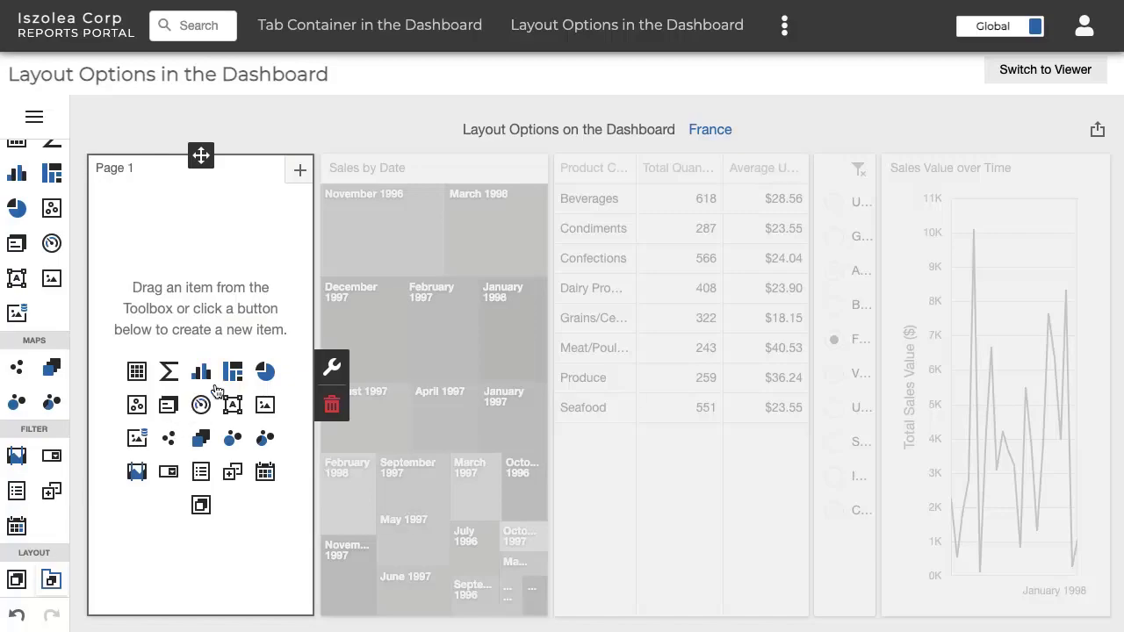
click(449, 176)
drag(436, 155, 234, 185)
click(506, 170)
drag(552, 155, 267, 193)
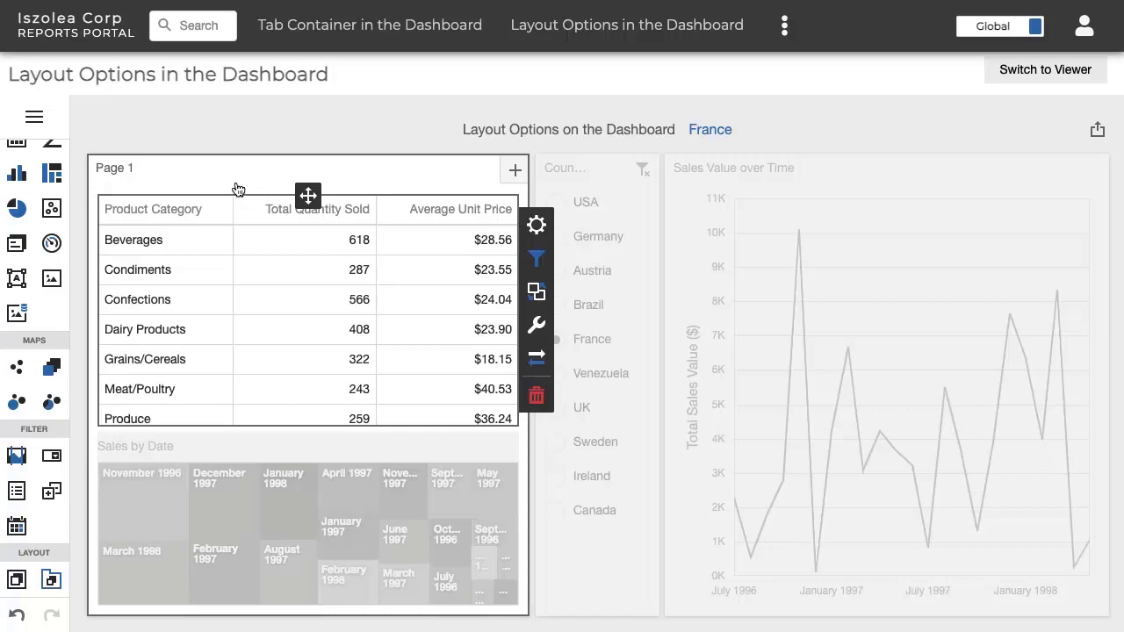
Add a second page to the tab container and move the Country Filter and the Sales Value over Time chart onto it side by side
click(137, 172)
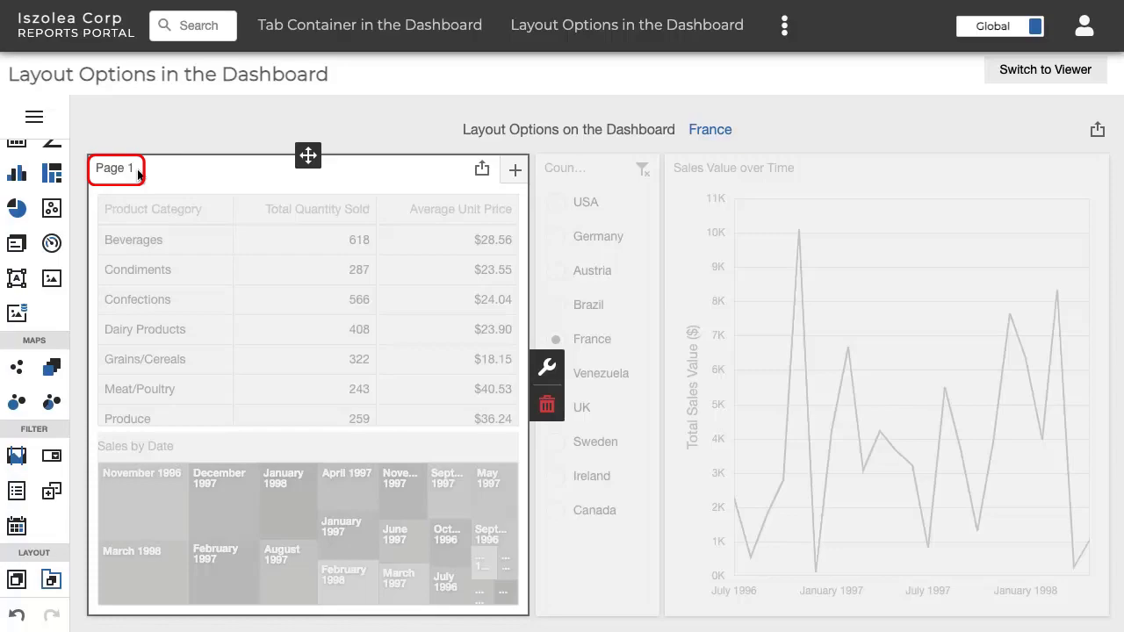
click(515, 172)
click(595, 153)
drag(597, 146, 291, 256)
click(853, 155)
drag(853, 155, 1065, 285)
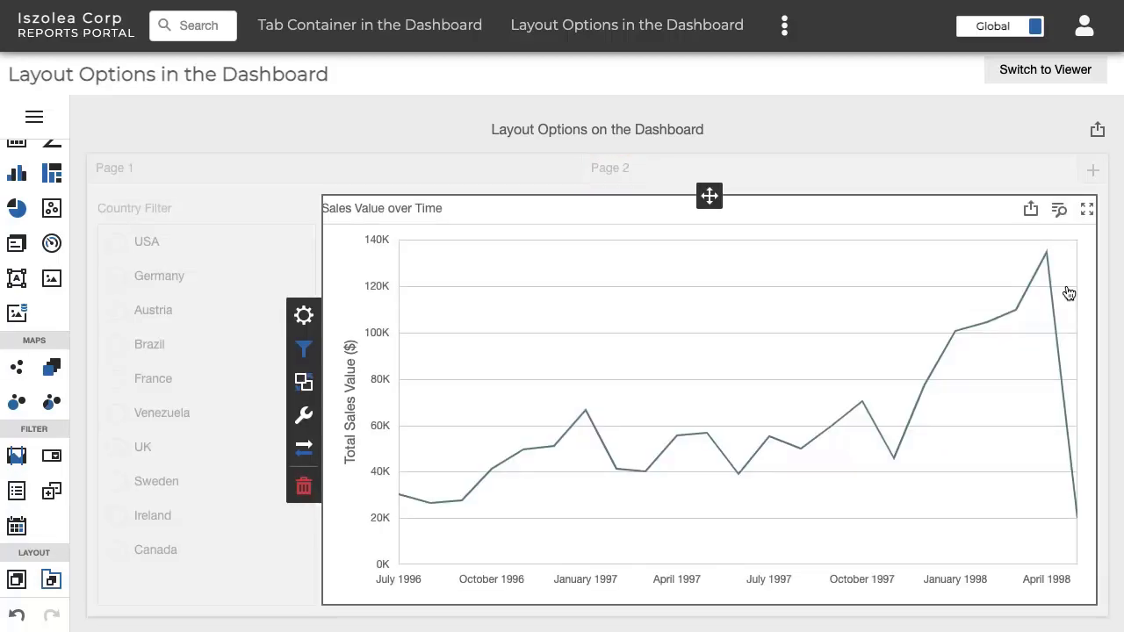
click(171, 168)
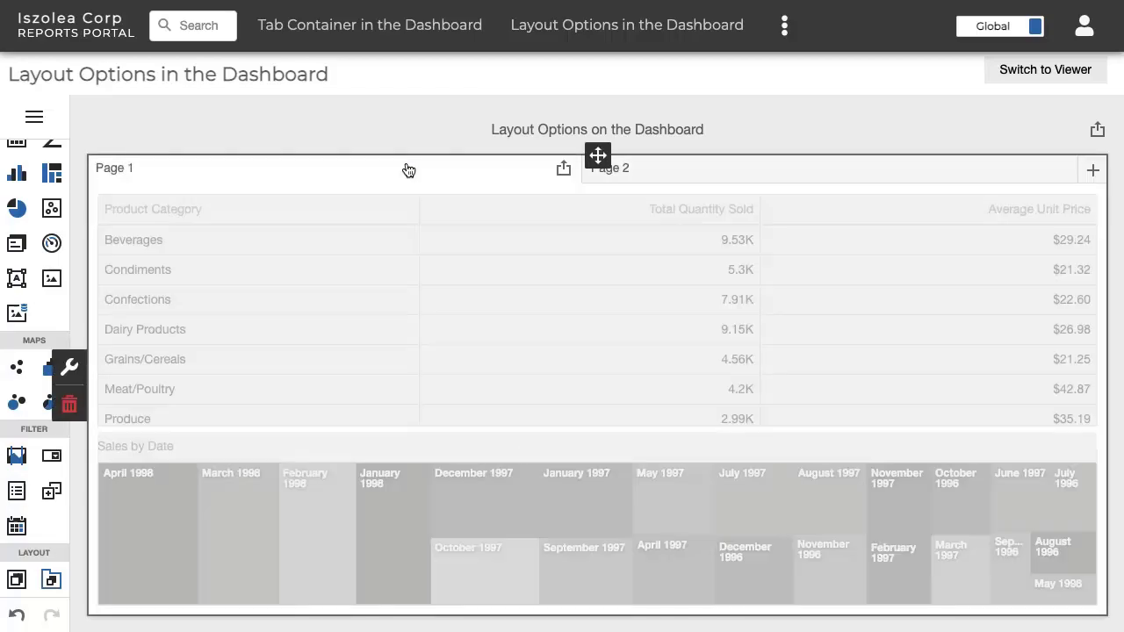
click(700, 169)
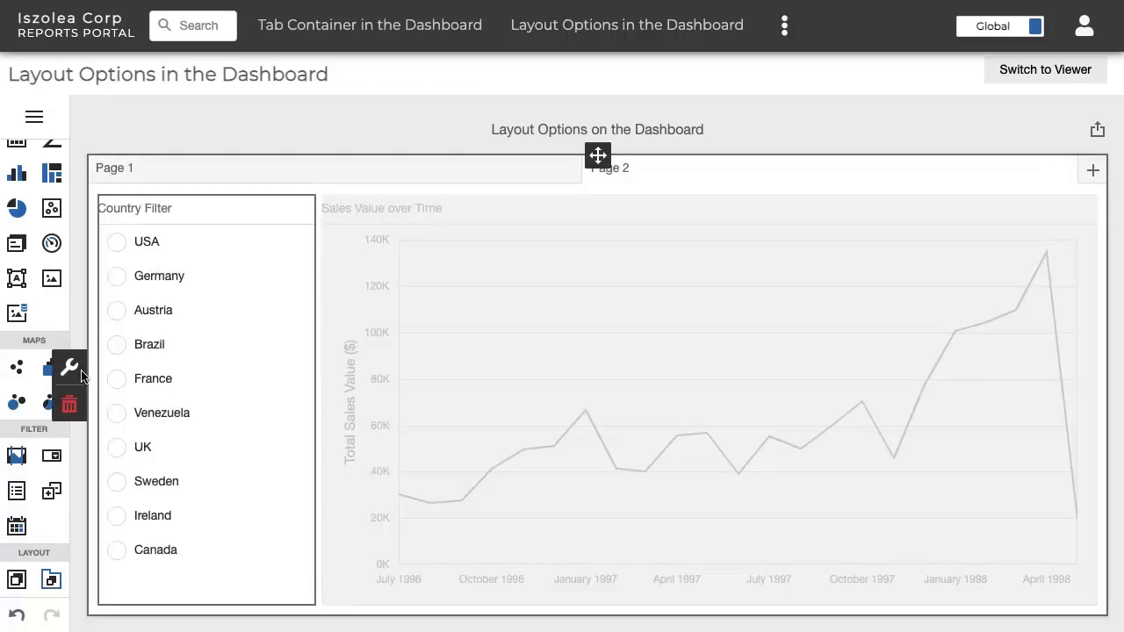
Change Page 1's caption to "Chart and Filter" and move it after Page 2 in the tab order
click(70, 366)
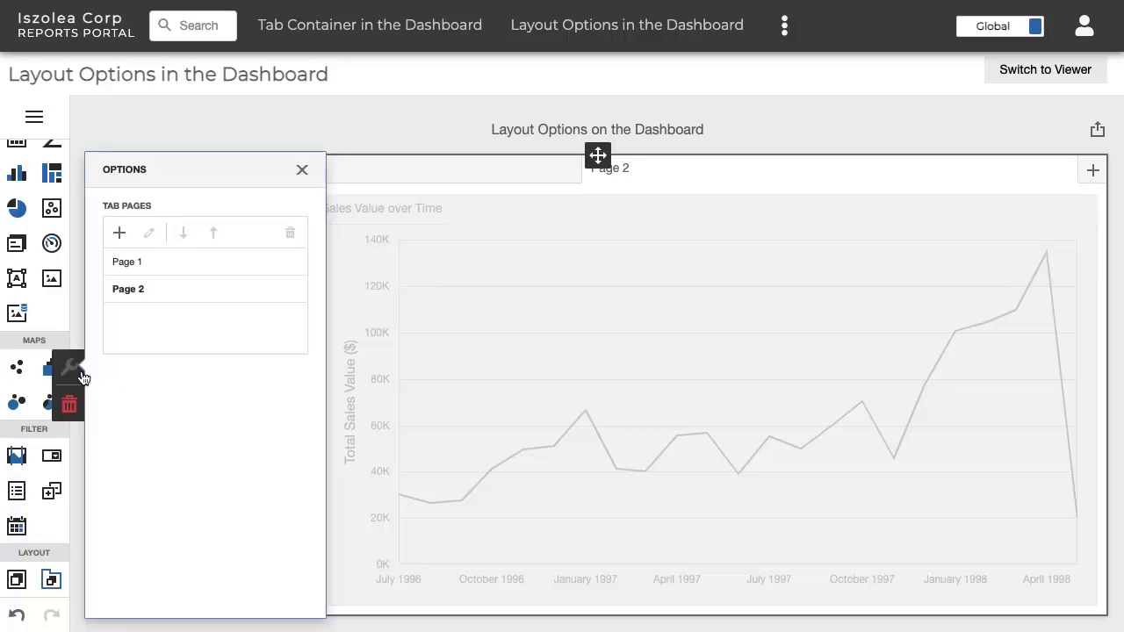
click(157, 263)
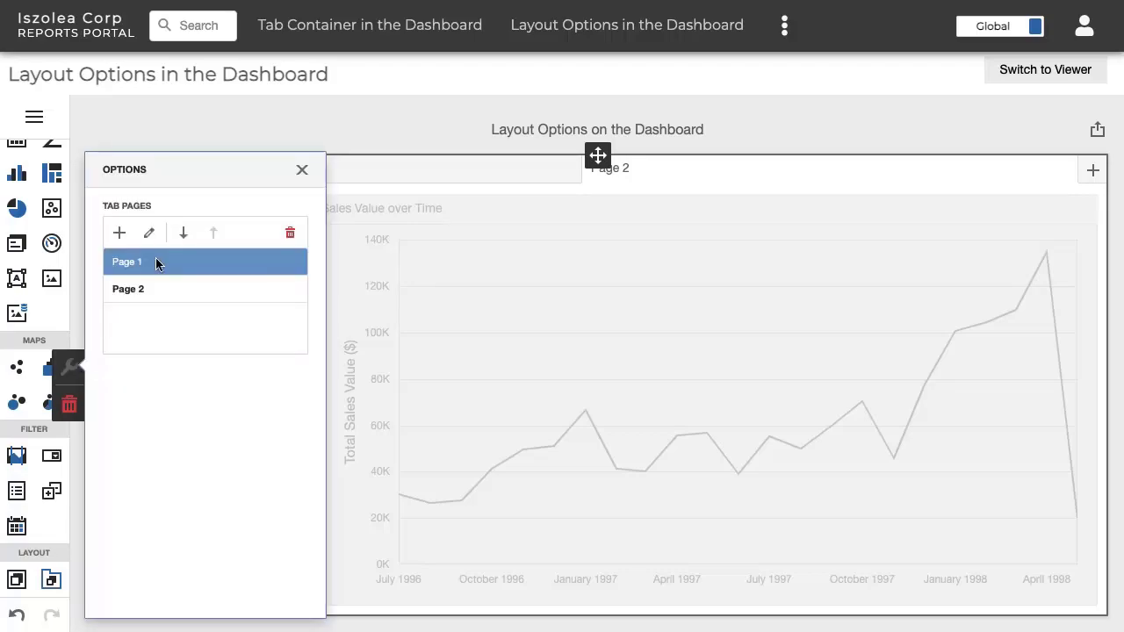
click(148, 233)
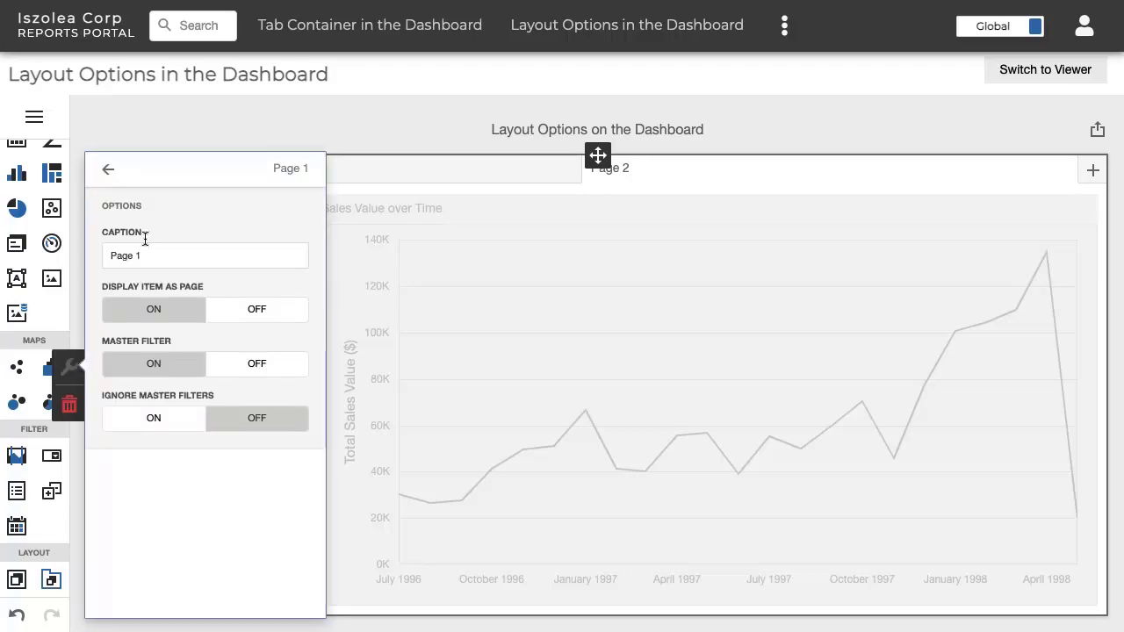
drag(148, 255, 102, 256)
text(Chart and Filter)
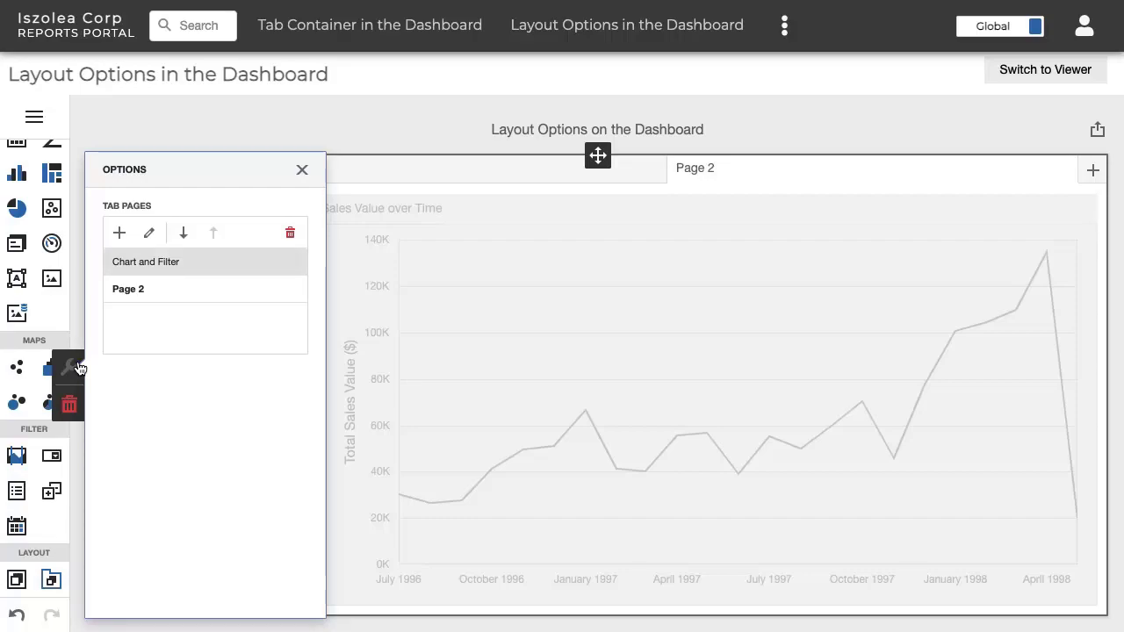
click(182, 235)
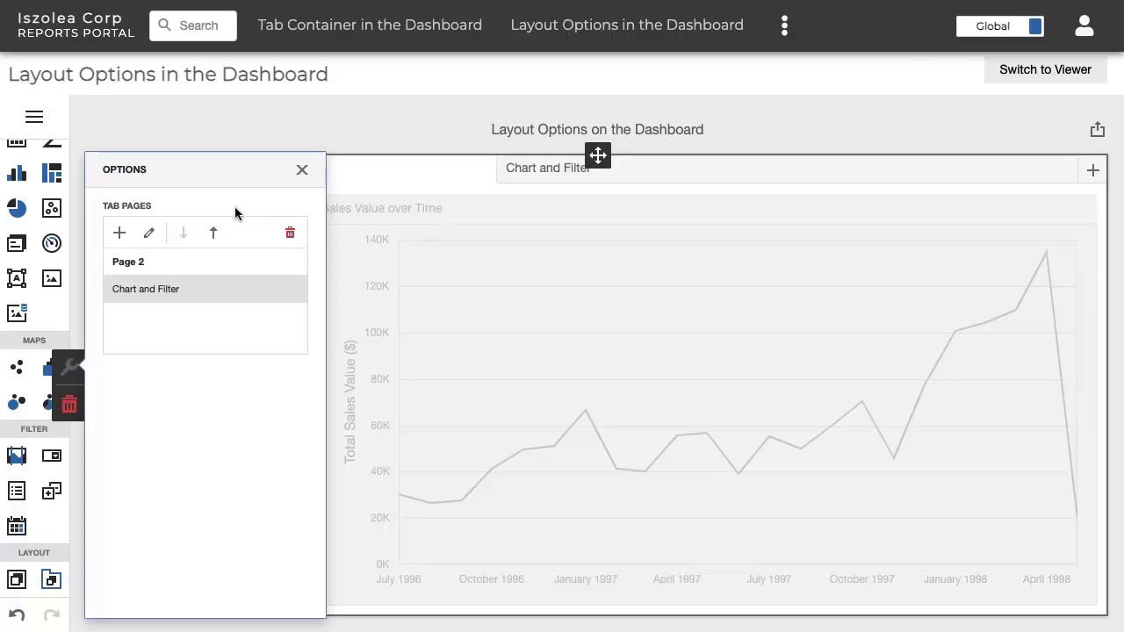
click(302, 170)
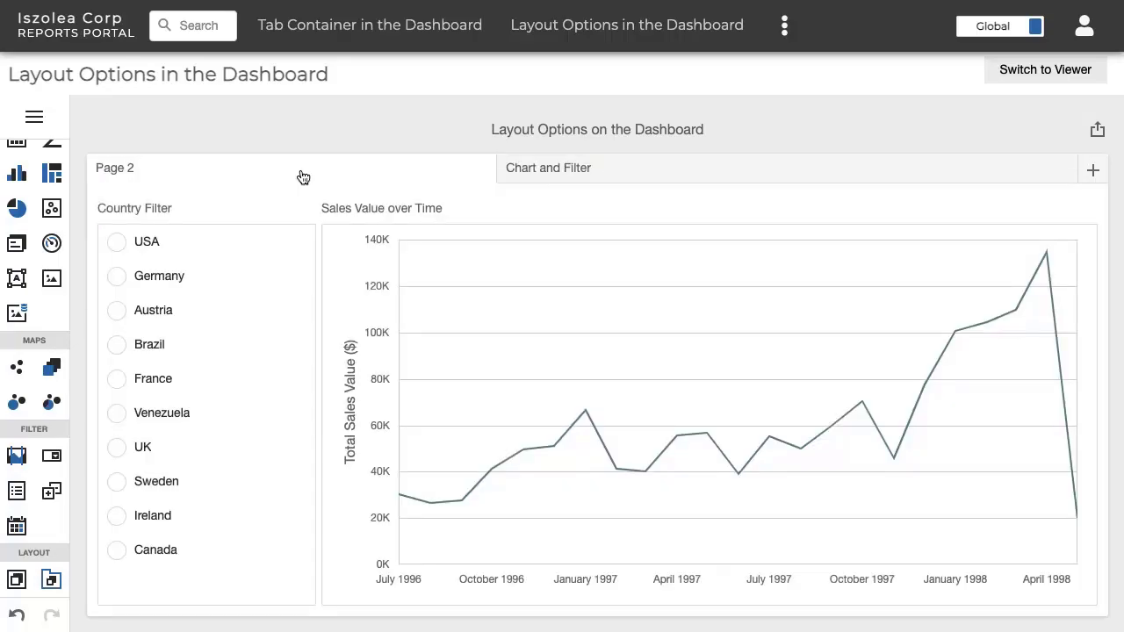
Save the dashboard for viewer mode, filter it by Brazil and by Venezuela, and show the Chart and Filter page
click(1032, 77)
click(667, 453)
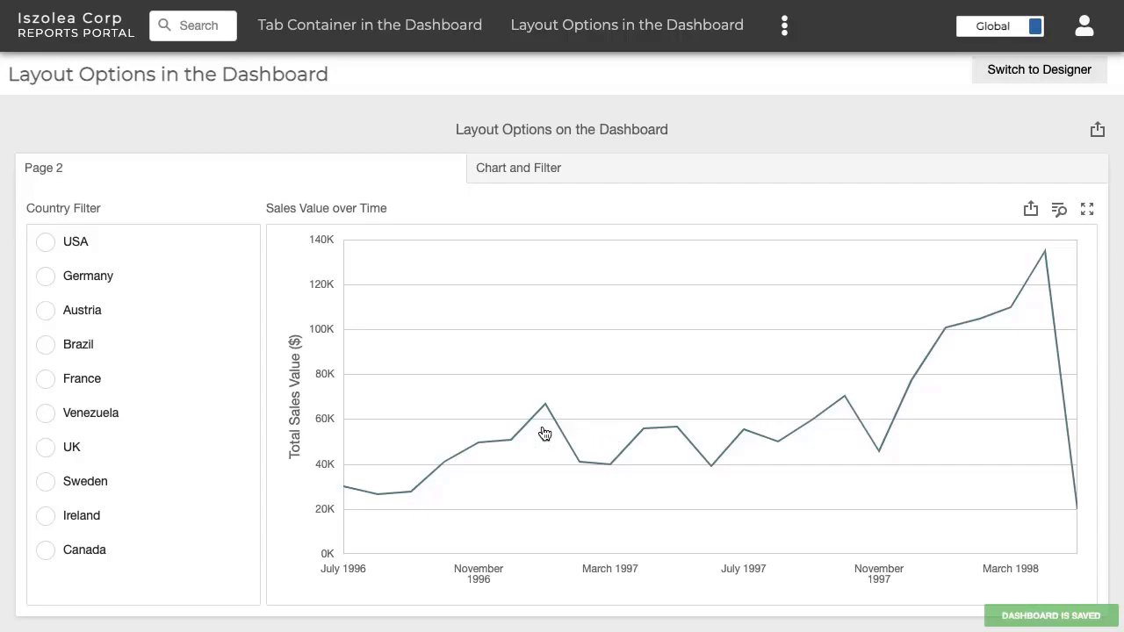
click(46, 345)
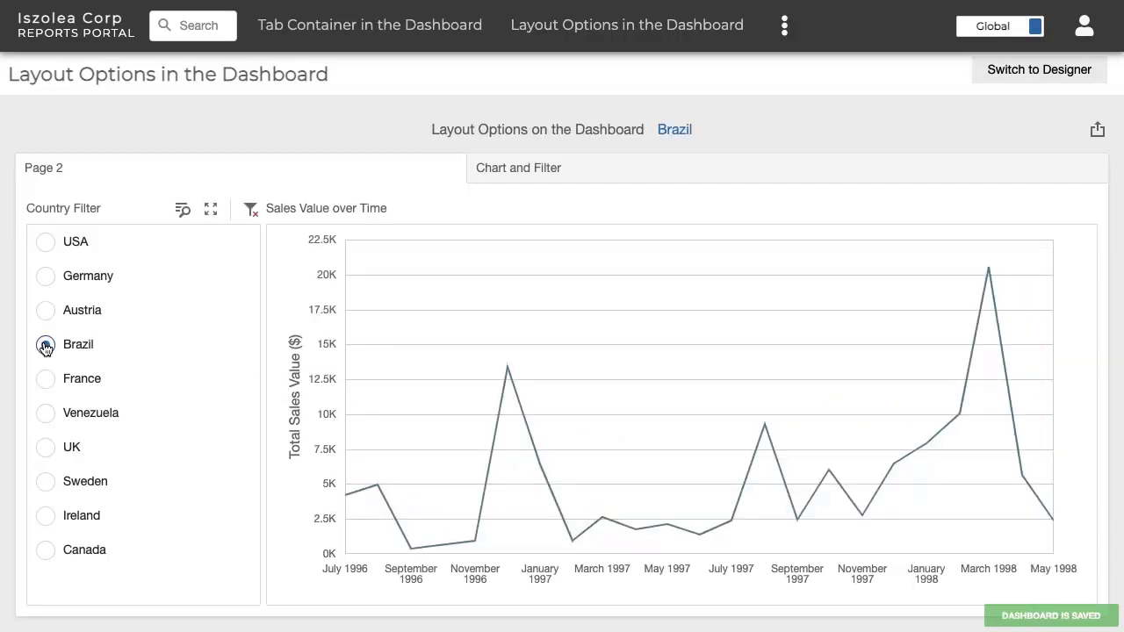
click(46, 413)
click(584, 168)
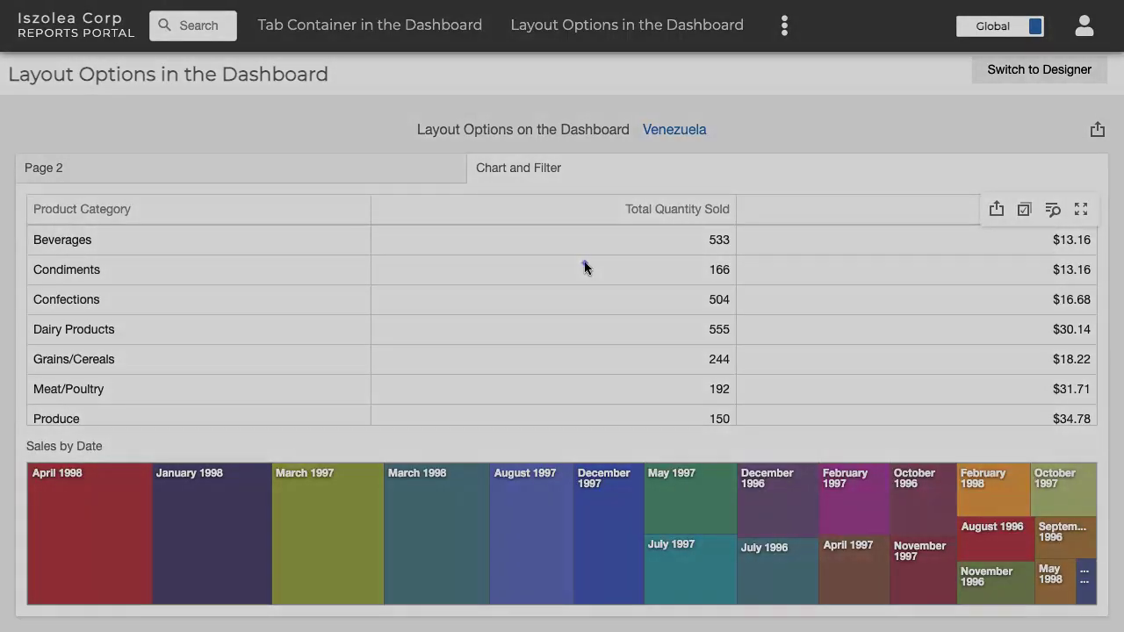